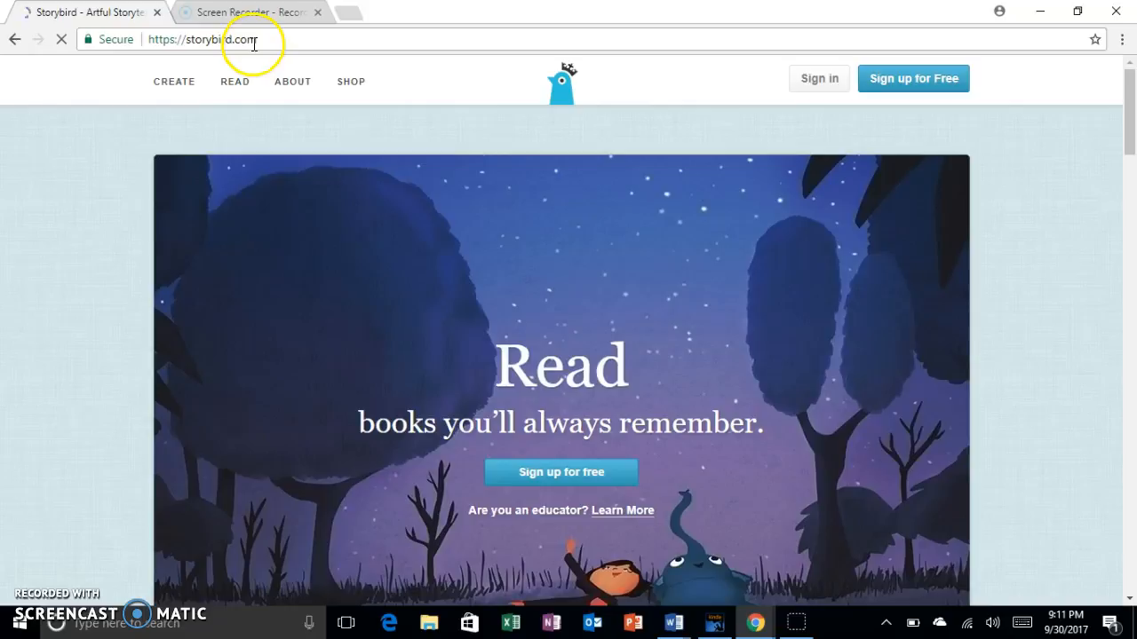
Sign in to the Storybird account with the username and account password, declining to save the password in the browser.
{"action": "left_click", "coordinate": [821, 80]}
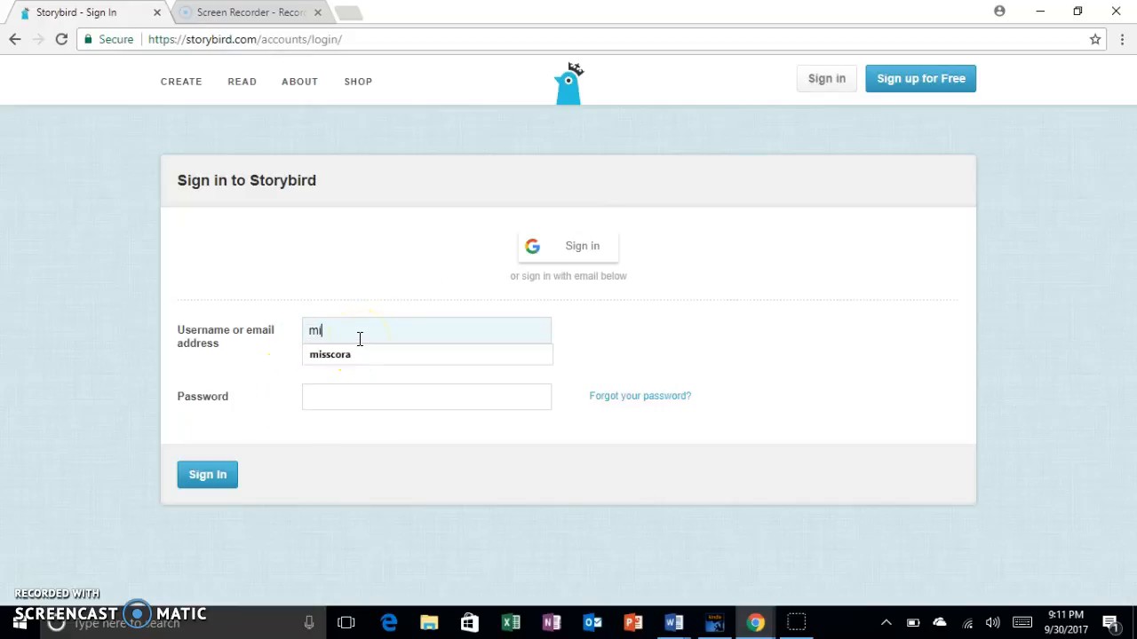
{"action": "left_click", "coordinate": [360, 355]}
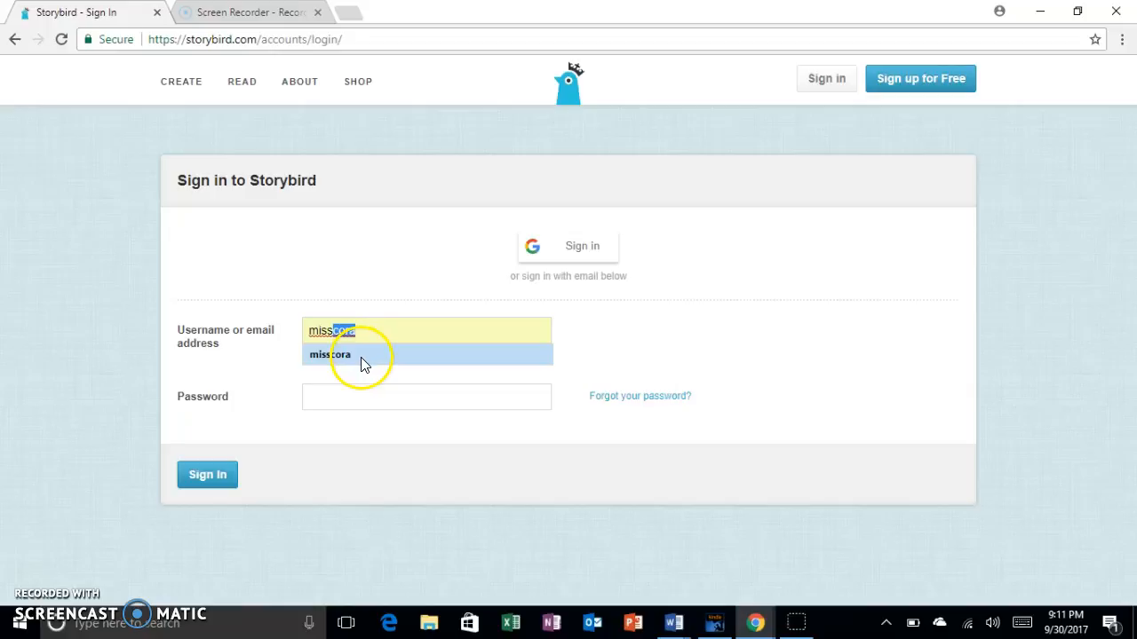
{"action": "left_click", "coordinate": [369, 394]}
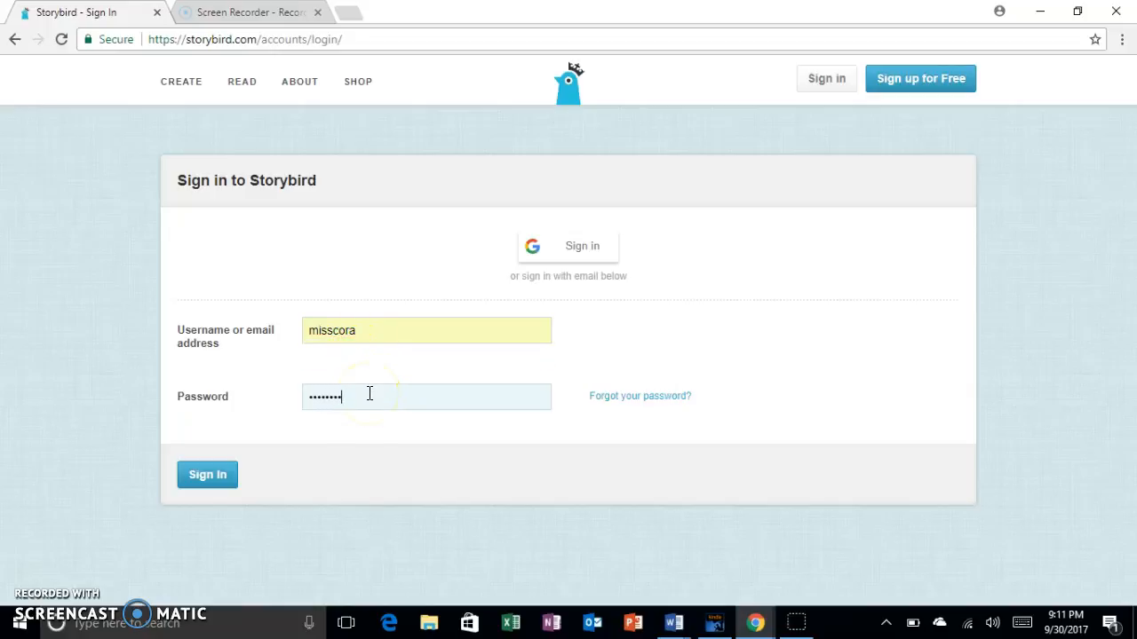
{"action": "left_click", "coordinate": [209, 475]}
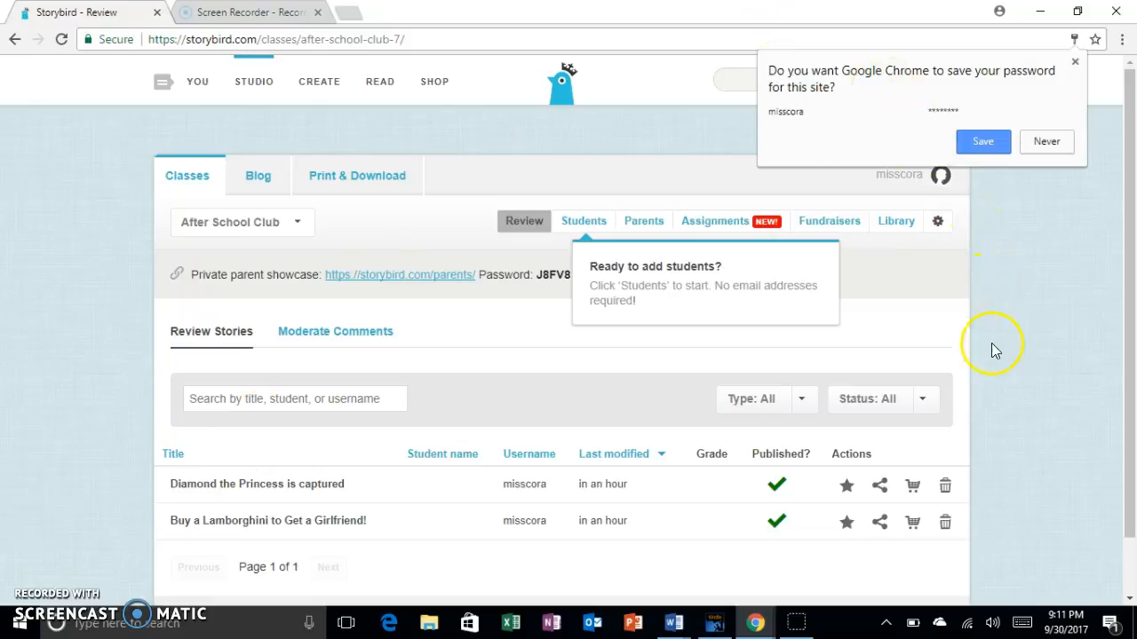
{"action": "left_click", "coordinate": [1075, 62]}
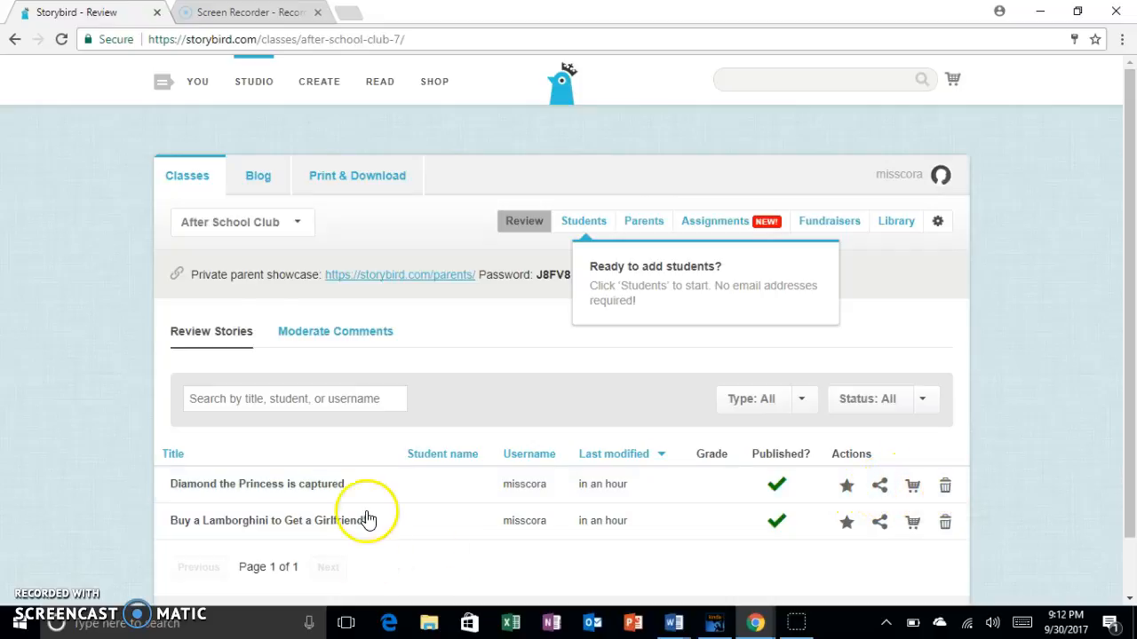
Open the Your Stuff dashboard and look over the unpublished and recent stories.
{"action": "left_click", "coordinate": [198, 82]}
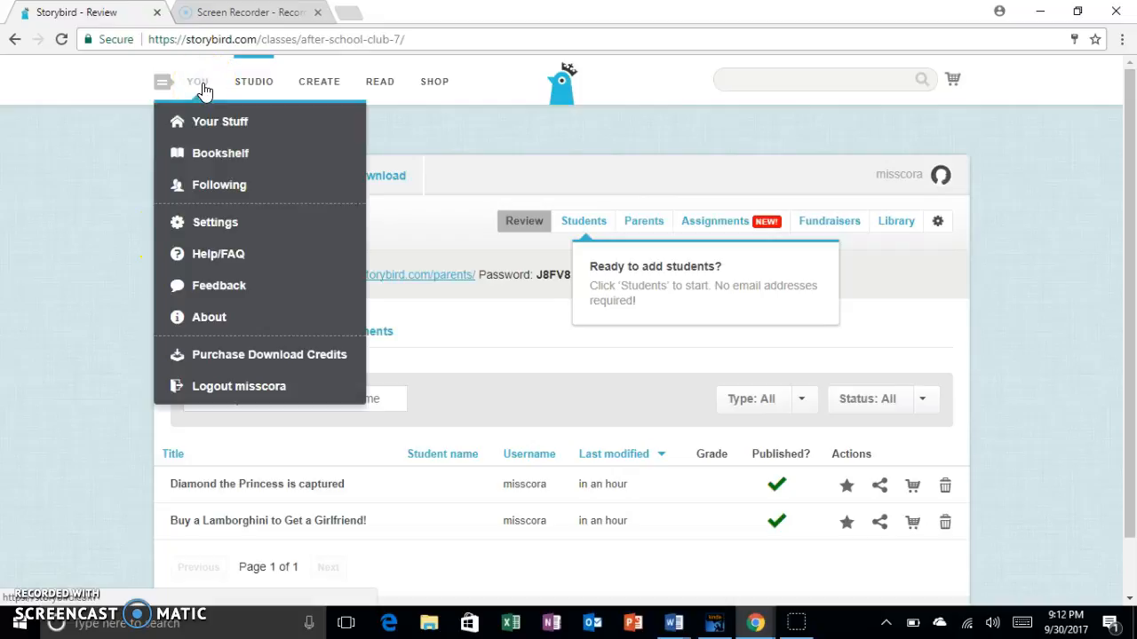
{"action": "left_click", "coordinate": [217, 124]}
{"action": "left_click", "coordinate": [266, 121]}
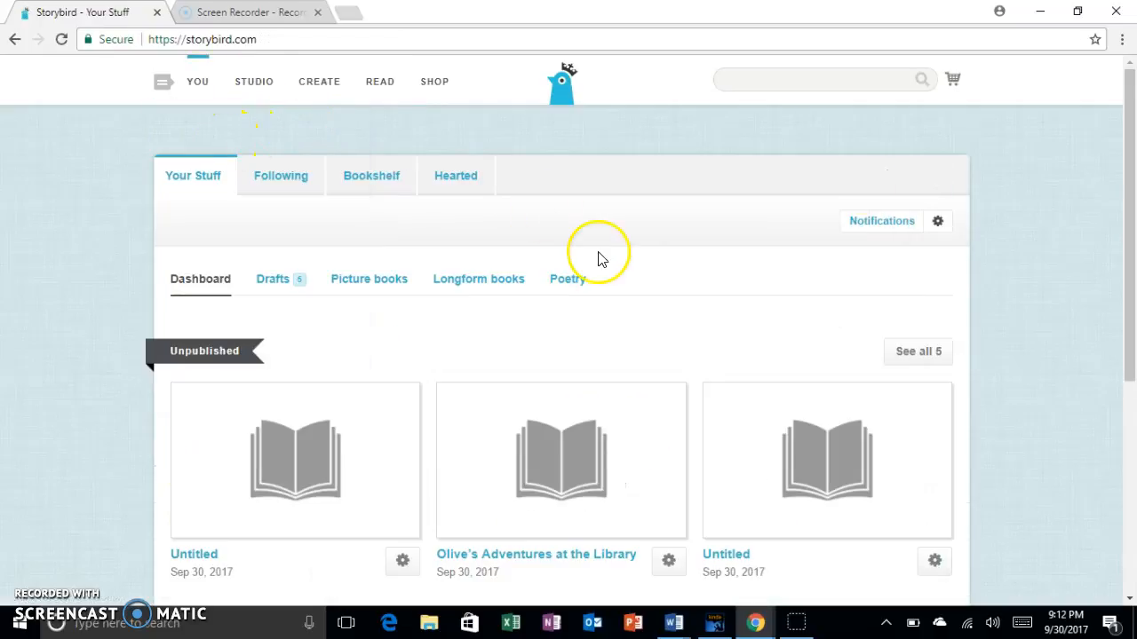
{"action": "left_click_drag", "start_coordinate": [1129, 158], "coordinate": [1128, 297]}
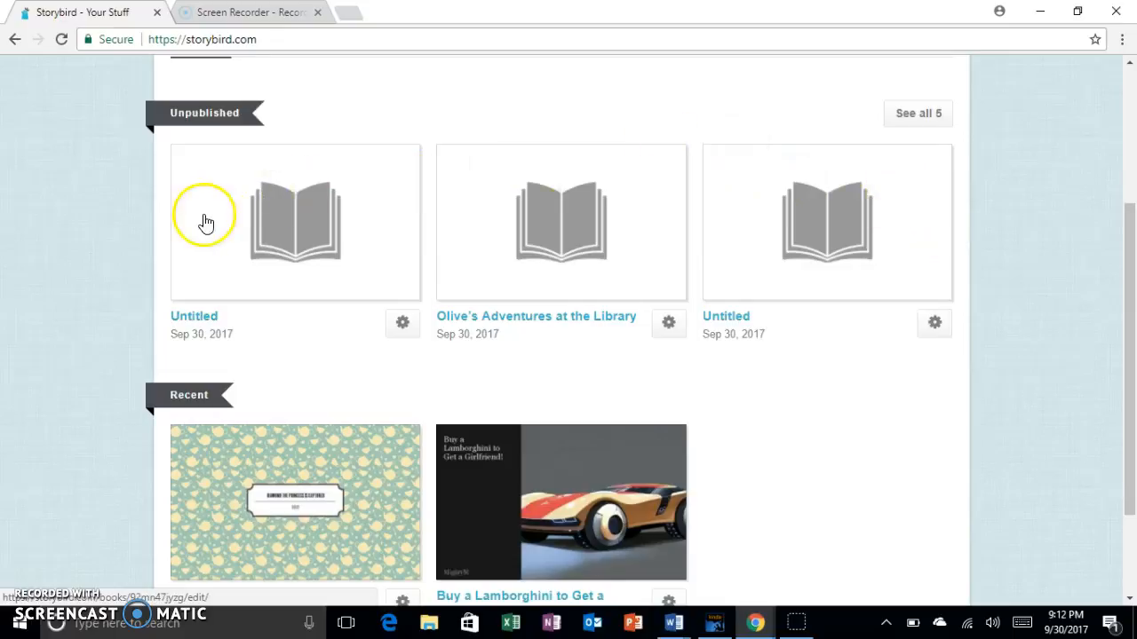
{"action": "left_click_drag", "start_coordinate": [1126, 314], "coordinate": [1132, 382]}
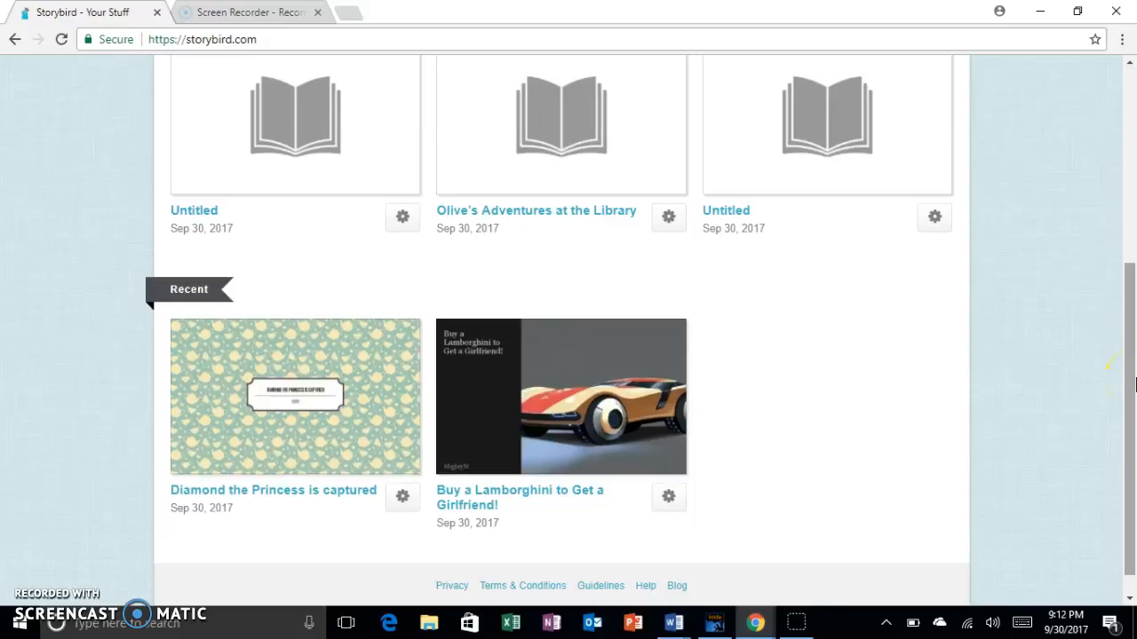
{"action": "left_click_drag", "start_coordinate": [1135, 384], "coordinate": [1135, 384]}
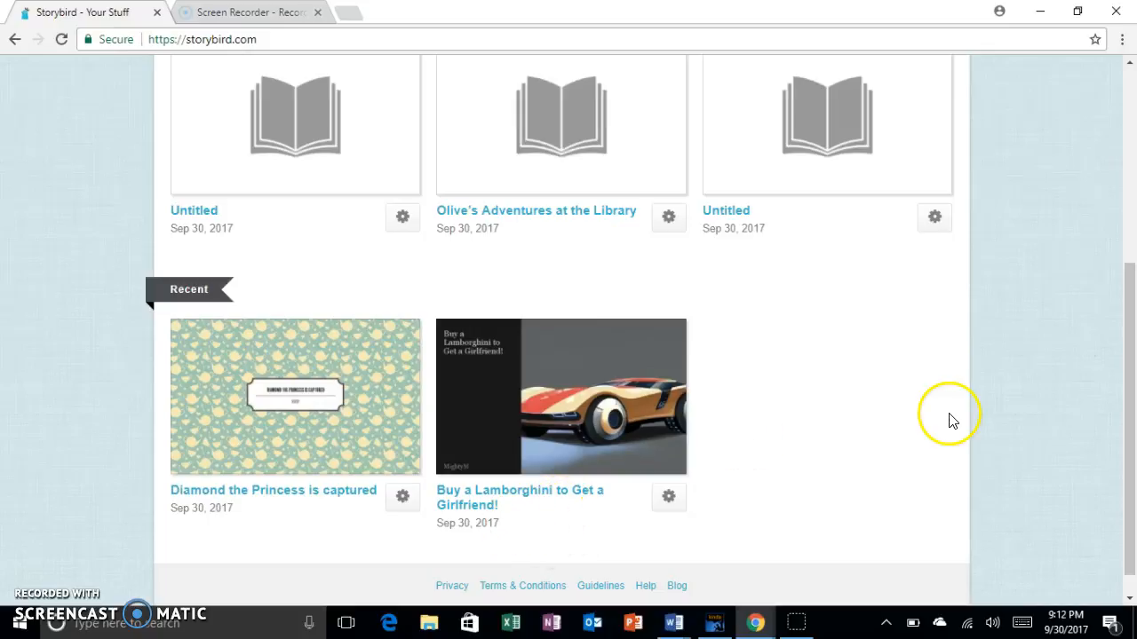
Go to the Create page and browse all artwork to open the picture of the girl resting beside the autumn trees.
{"action": "left_click_drag", "start_coordinate": [1130, 399], "coordinate": [1125, 183]}
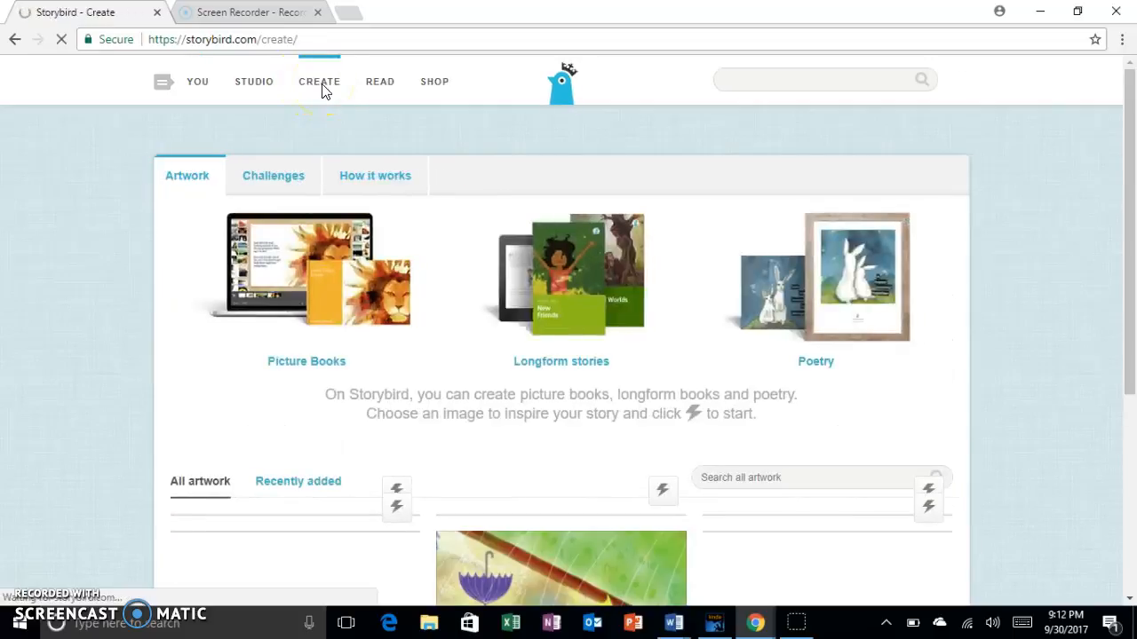
{"action": "scroll", "coordinate": [1132, 213], "scroll_direction": "down", "scroll_amount": 5}
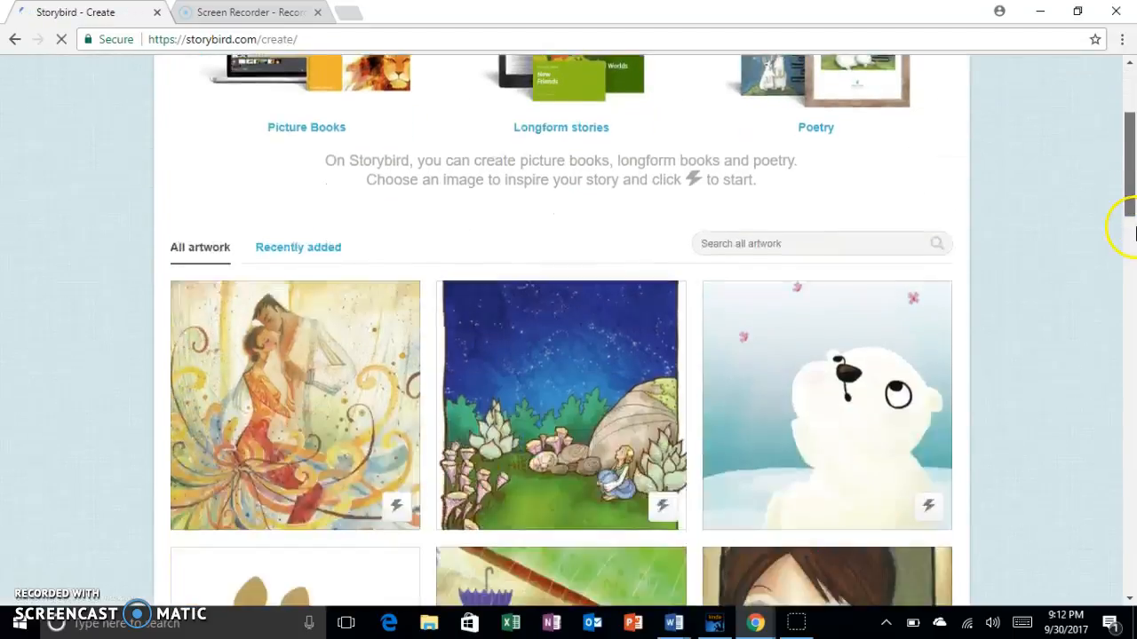
{"action": "scroll", "coordinate": [1135, 260], "scroll_direction": "down", "scroll_amount": 4}
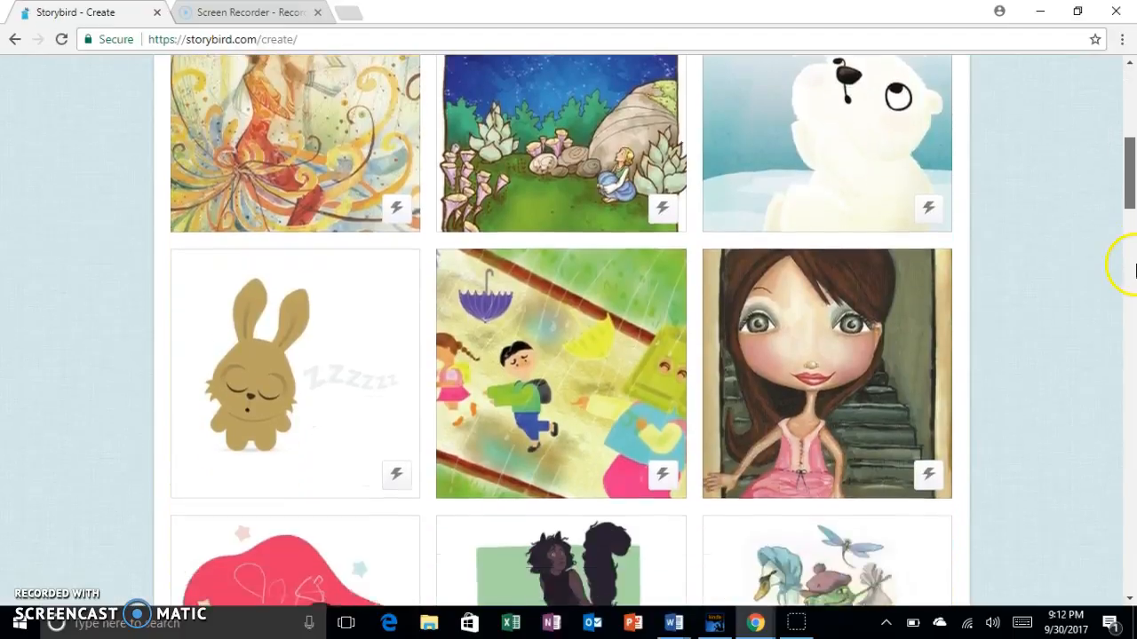
{"action": "scroll", "coordinate": [1135, 313], "scroll_direction": "down", "scroll_amount": 5}
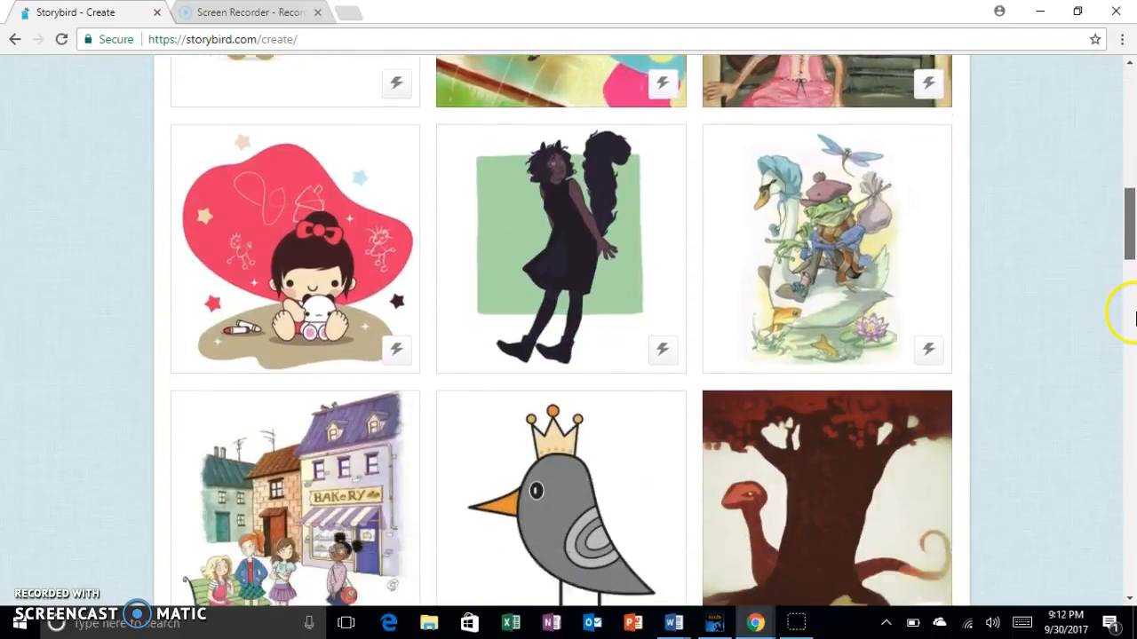
{"action": "scroll", "coordinate": [1135, 369], "scroll_direction": "down", "scroll_amount": 4}
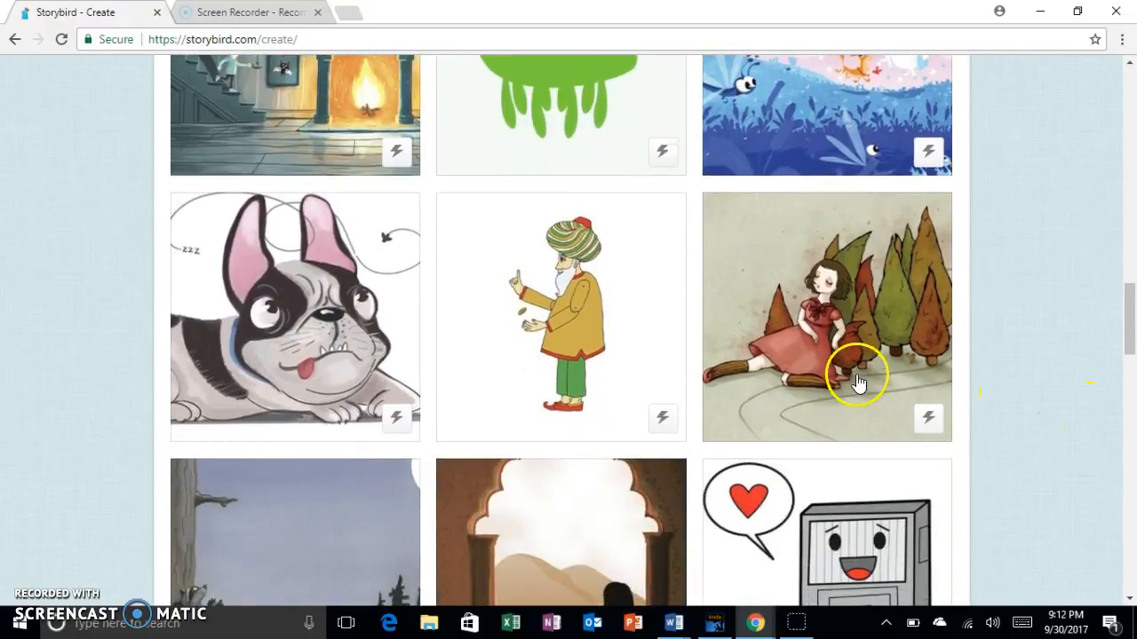
{"action": "left_click", "coordinate": [845, 343]}
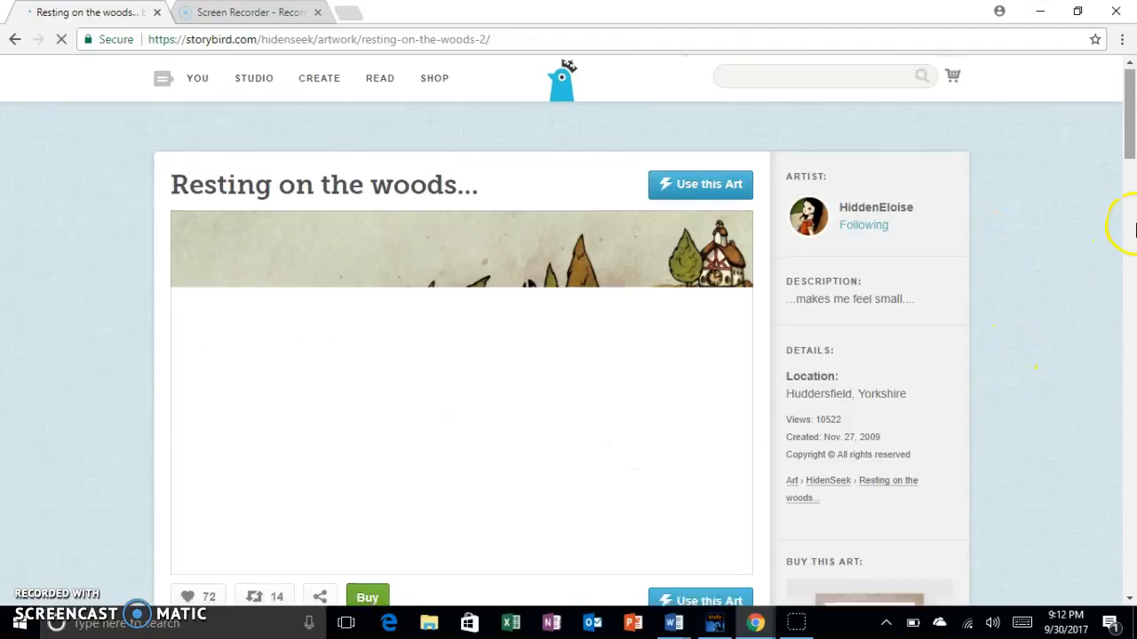
Look over the "Resting on the woods..." artwork page and use this art for a multi-page Picture Book.
{"action": "scroll", "coordinate": [1129, 231], "scroll_direction": "down", "scroll_amount": 10}
{"action": "scroll", "coordinate": [1130, 240], "scroll_direction": "up", "scroll_amount": 10}
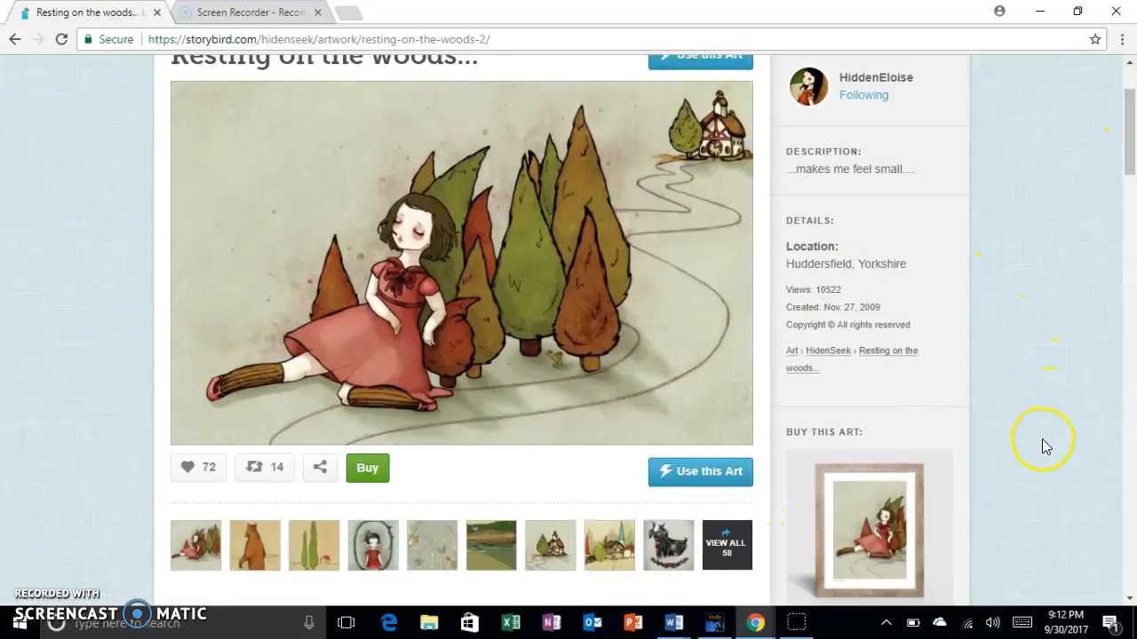
{"action": "scroll", "coordinate": [1133, 159], "scroll_direction": "up", "scroll_amount": 1}
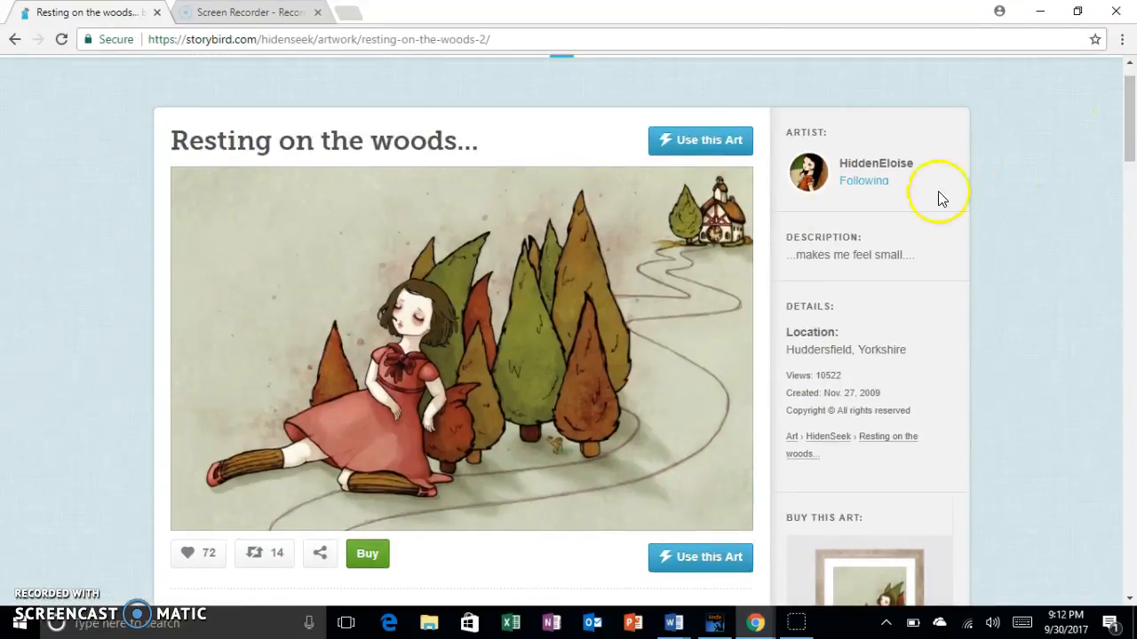
{"action": "left_click", "coordinate": [701, 139]}
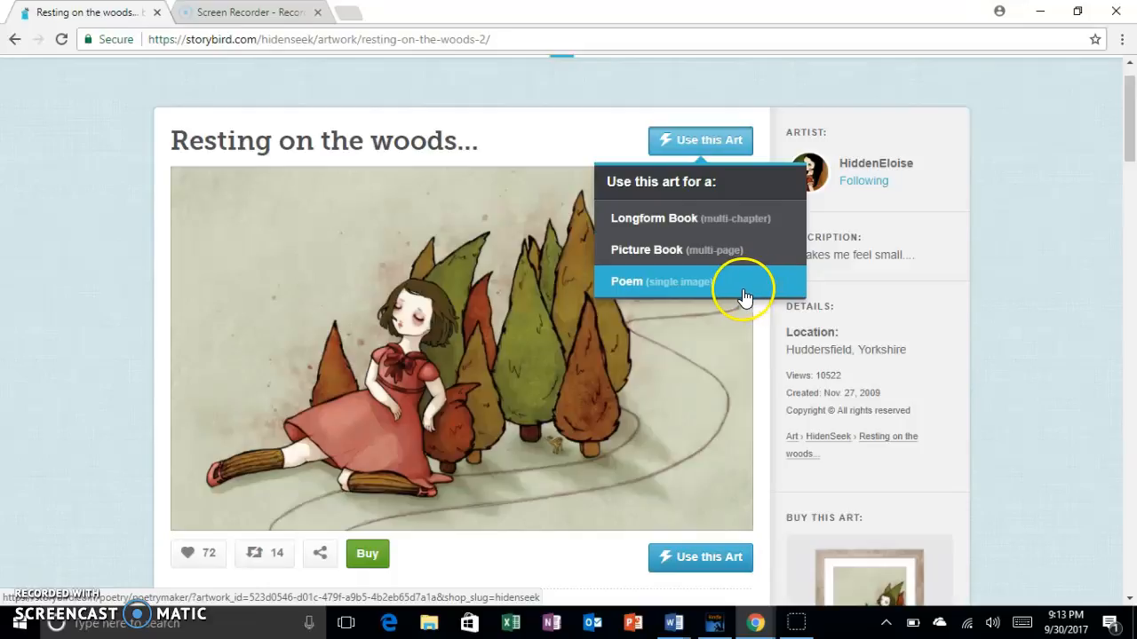
{"action": "left_click", "coordinate": [711, 250]}
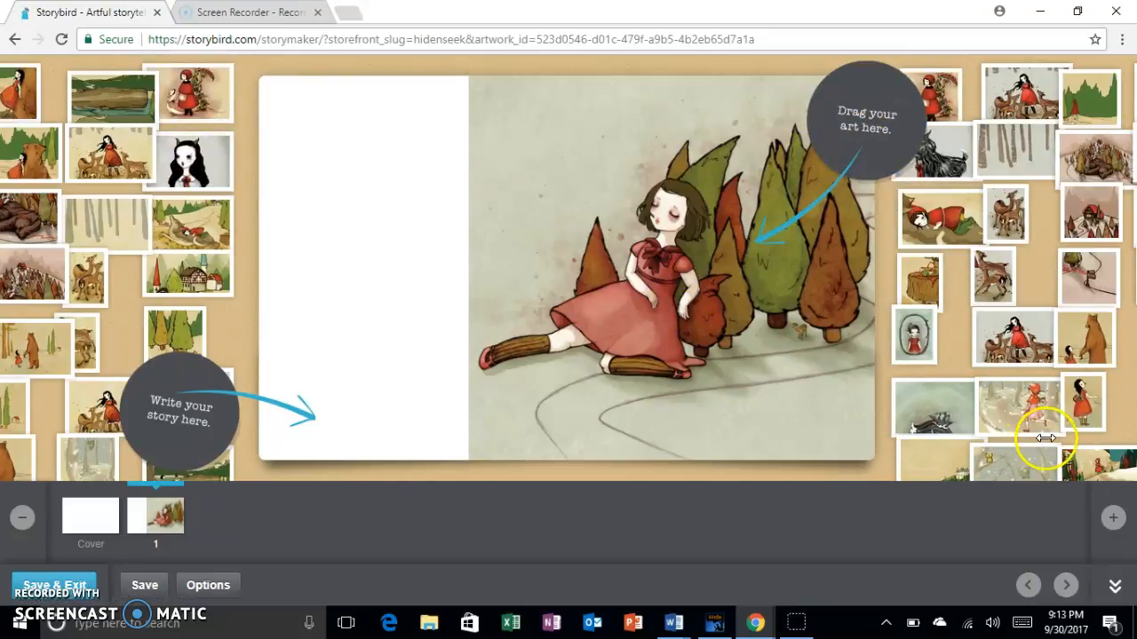
Replace page 1's art with the red-hooded girl in the snowy forest and add the text "Where they can write words for their stories!".
{"action": "mouse_move", "coordinate": [1026, 409]}
{"action": "left_mouse_down"}
{"action": "mouse_move", "coordinate": [594, 226]}
{"action": "mouse_move", "coordinate": [595, 133]}
{"action": "left_mouse_up"}
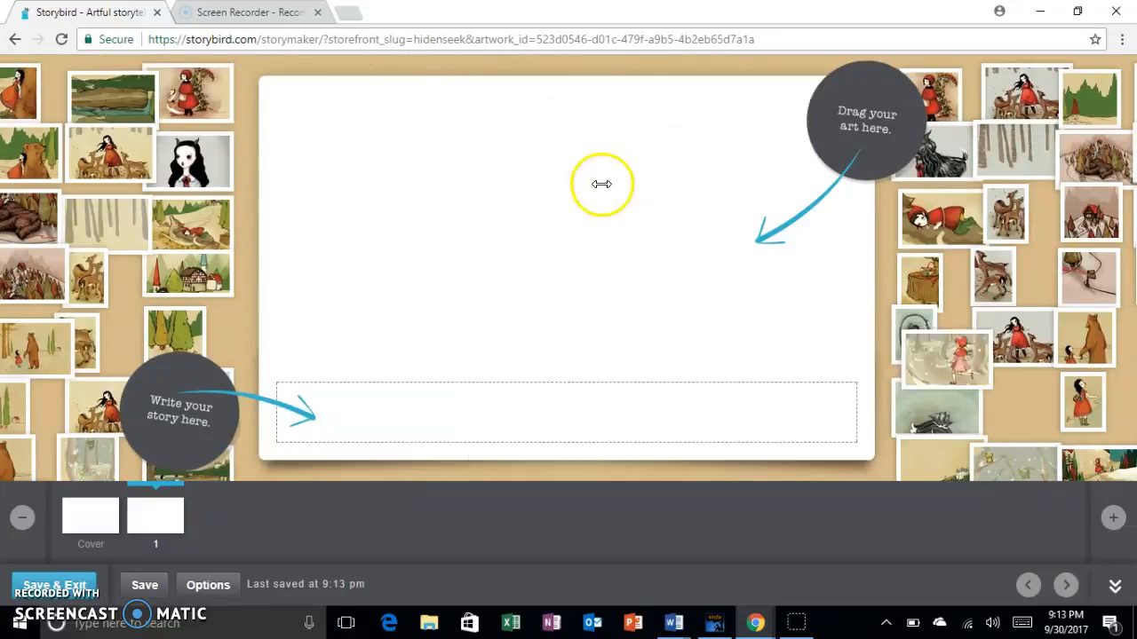
{"action": "mouse_move", "coordinate": [1041, 421]}
{"action": "left_mouse_down"}
{"action": "mouse_move", "coordinate": [708, 360]}
{"action": "mouse_move", "coordinate": [500, 384]}
{"action": "mouse_move", "coordinate": [621, 330]}
{"action": "mouse_move", "coordinate": [799, 303]}
{"action": "mouse_move", "coordinate": [764, 276]}
{"action": "mouse_move", "coordinate": [511, 247]}
{"action": "mouse_move", "coordinate": [520, 299]}
{"action": "mouse_move", "coordinate": [517, 284]}
{"action": "mouse_move", "coordinate": [860, 393]}
{"action": "mouse_move", "coordinate": [804, 401]}
{"action": "mouse_move", "coordinate": [1040, 444]}
{"action": "mouse_move", "coordinate": [1013, 414]}
{"action": "mouse_move", "coordinate": [794, 337]}
{"action": "mouse_move", "coordinate": [543, 132]}
{"action": "mouse_move", "coordinate": [693, 415]}
{"action": "left_mouse_up"}
{"action": "left_click", "coordinate": [693, 415]}
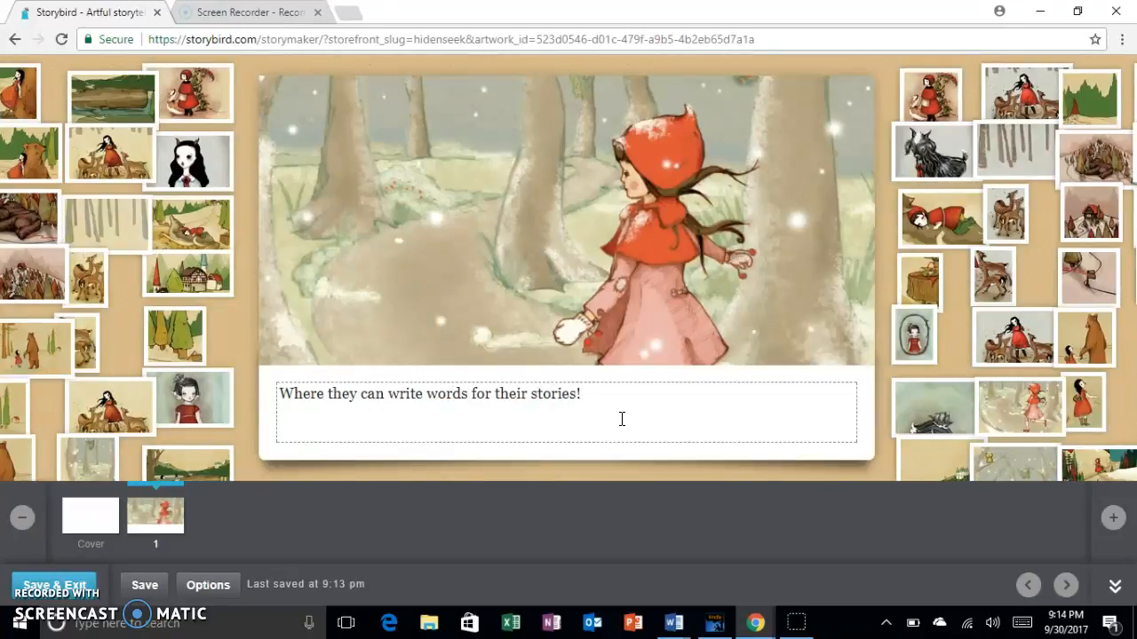
Add pages 2 and 3, placing the dark-haired girl in the red dress on page 2 and the red-hooded girl on page 3.
{"action": "left_click", "coordinate": [1114, 519]}
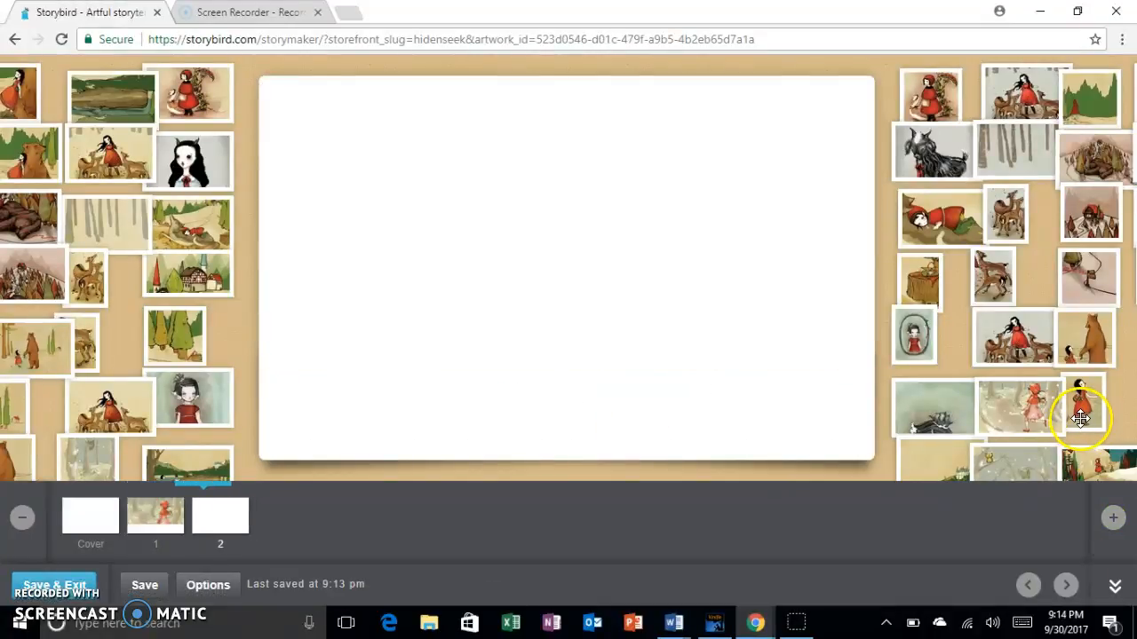
{"action": "left_click_drag", "start_coordinate": [1082, 416], "coordinate": [453, 285]}
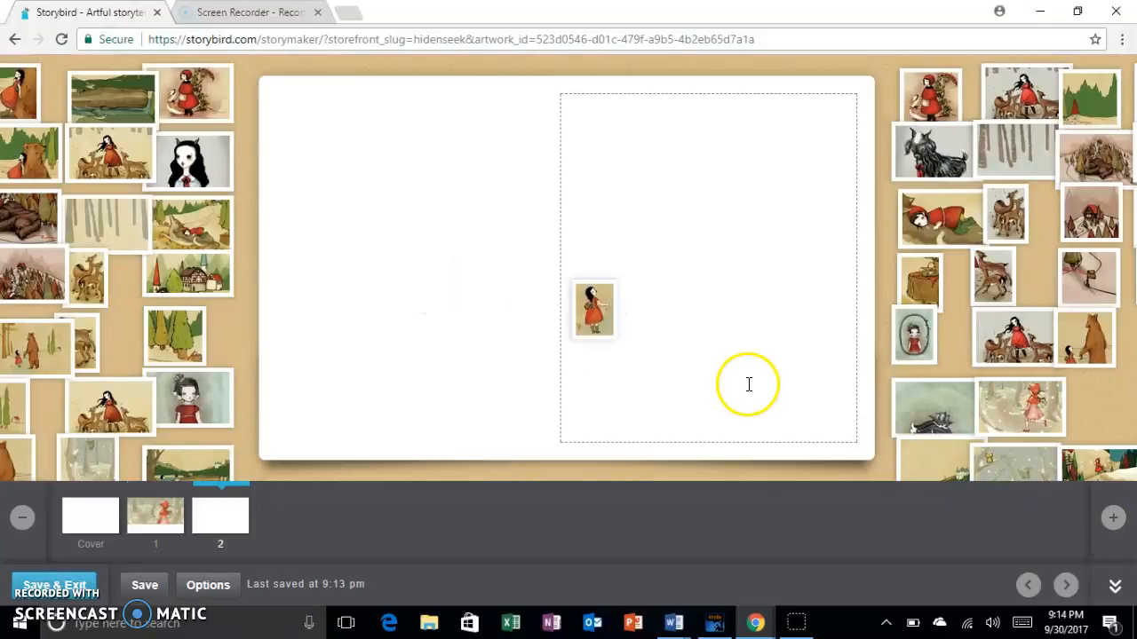
{"action": "left_click", "coordinate": [1113, 520]}
{"action": "left_click_drag", "start_coordinate": [932, 93], "coordinate": [761, 182]}
Add page 4 and place the art of the red-roofed cabin on its right side.
{"action": "left_click", "coordinate": [1113, 520]}
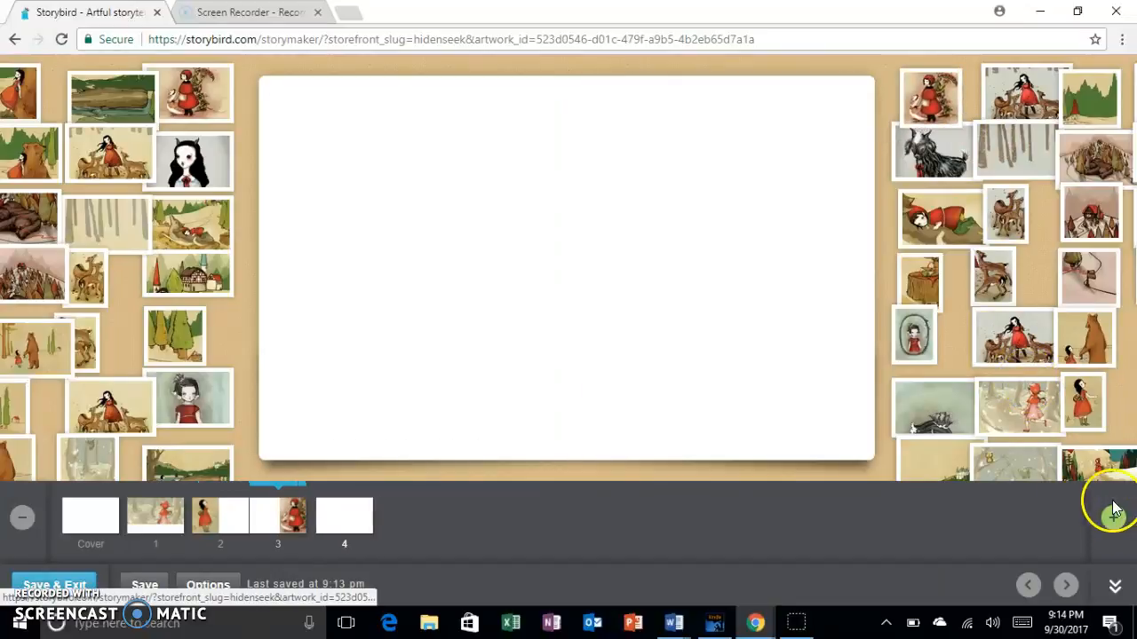
{"action": "mouse_move", "coordinate": [1024, 414]}
{"action": "left_mouse_down"}
{"action": "mouse_move", "coordinate": [761, 401]}
{"action": "mouse_move", "coordinate": [723, 373]}
{"action": "mouse_move", "coordinate": [929, 368]}
{"action": "mouse_move", "coordinate": [1037, 402]}
{"action": "left_mouse_up"}
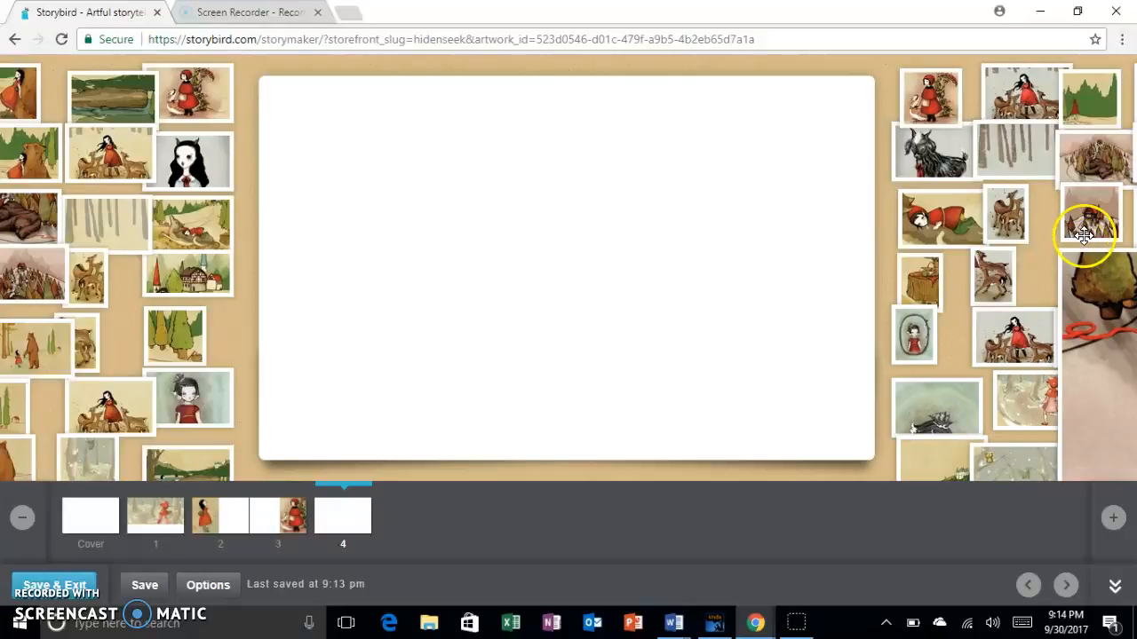
{"action": "left_click_drag", "start_coordinate": [1084, 232], "coordinate": [730, 290]}
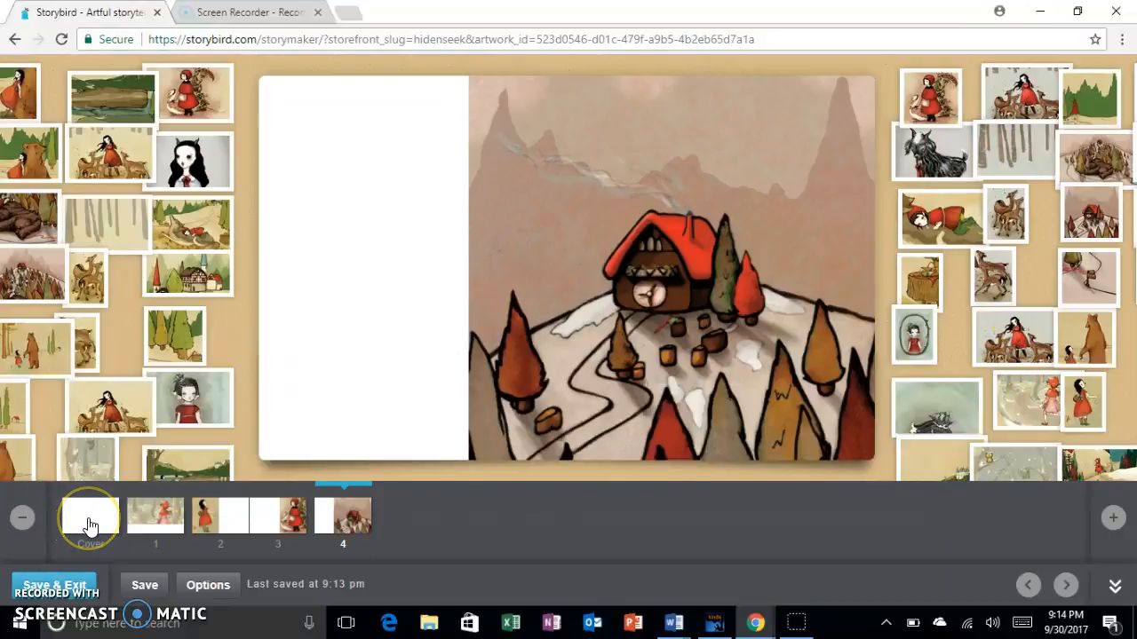
Apply the Classic style to the cover, try the available colours, settle on dark brown, and title it "Title goes here".
{"action": "left_click", "coordinate": [90, 526]}
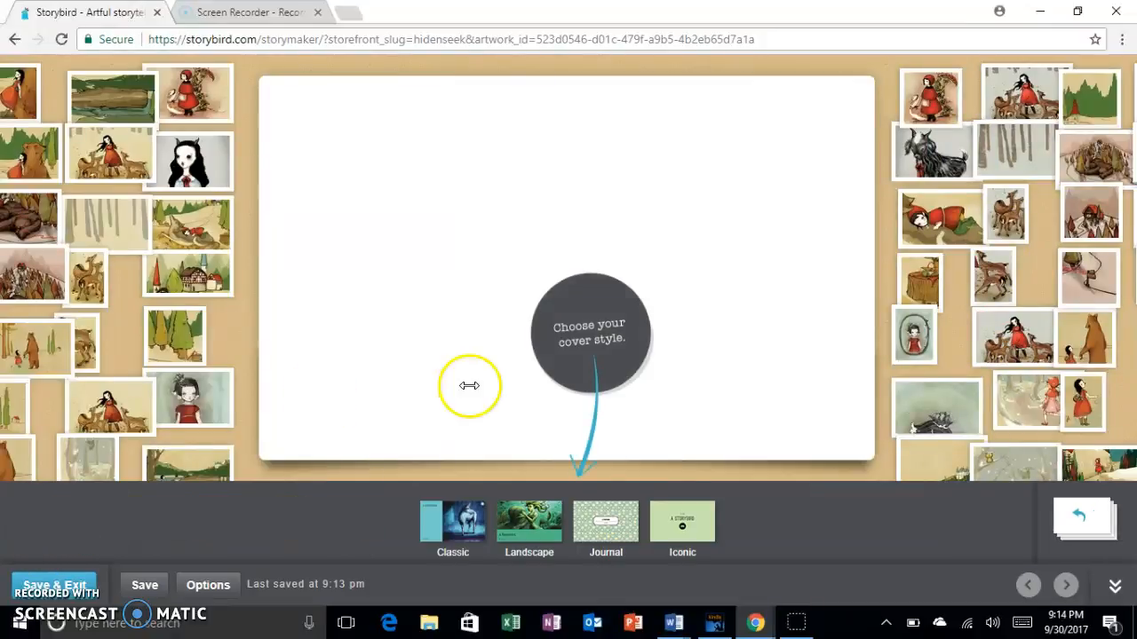
{"action": "left_click", "coordinate": [475, 537]}
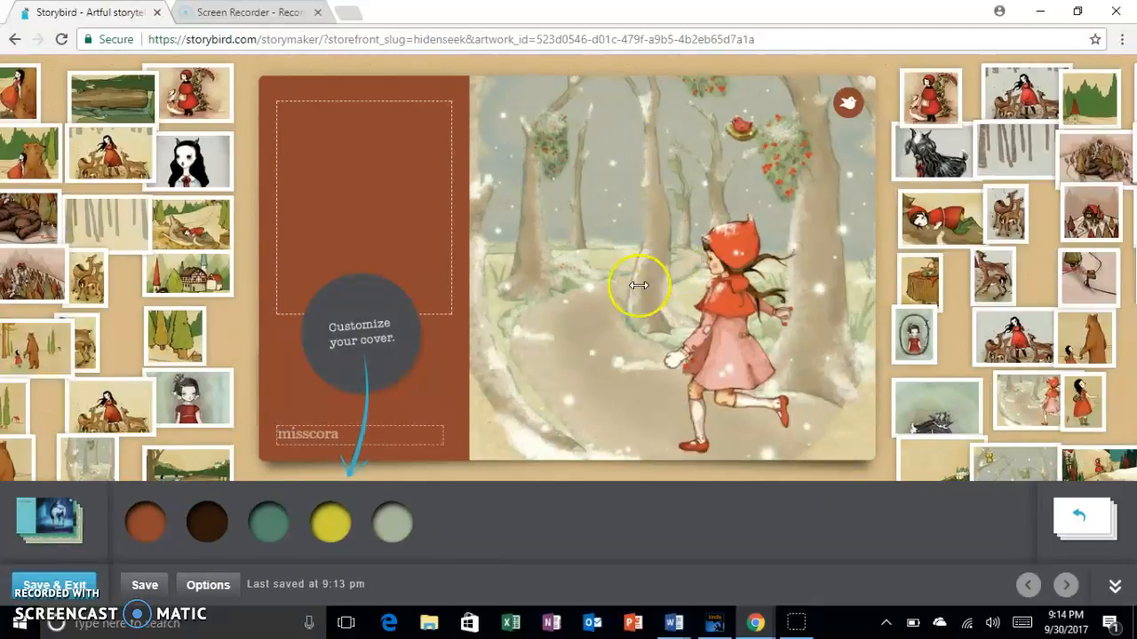
{"action": "left_click", "coordinate": [206, 524]}
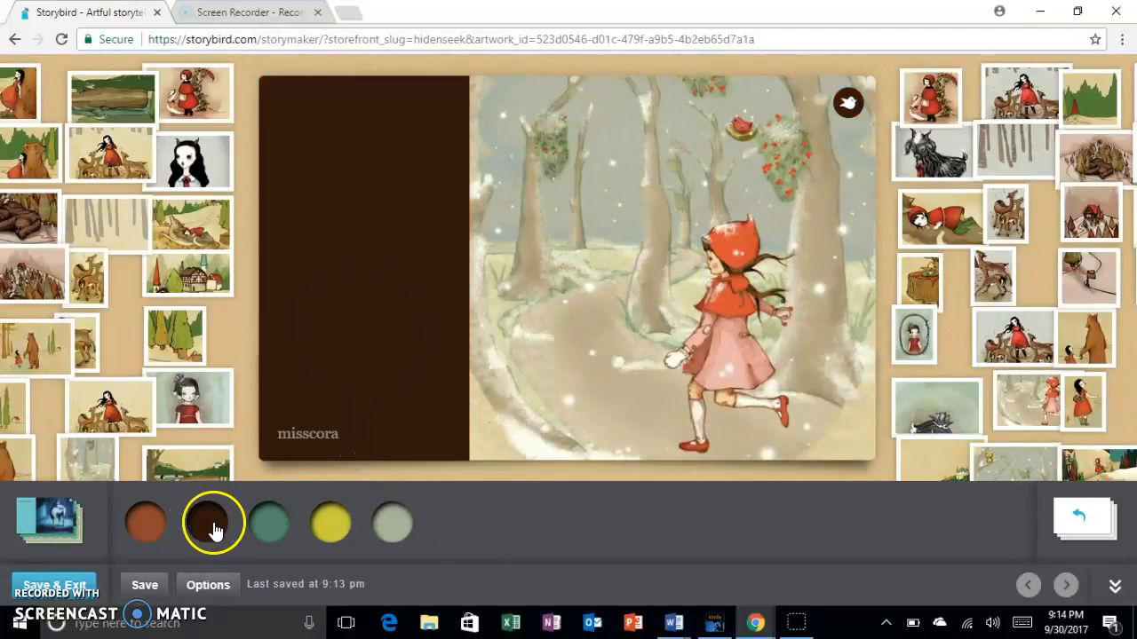
{"action": "left_click", "coordinate": [280, 537]}
{"action": "left_click", "coordinate": [335, 525]}
{"action": "left_click", "coordinate": [403, 530]}
{"action": "left_click", "coordinate": [209, 524]}
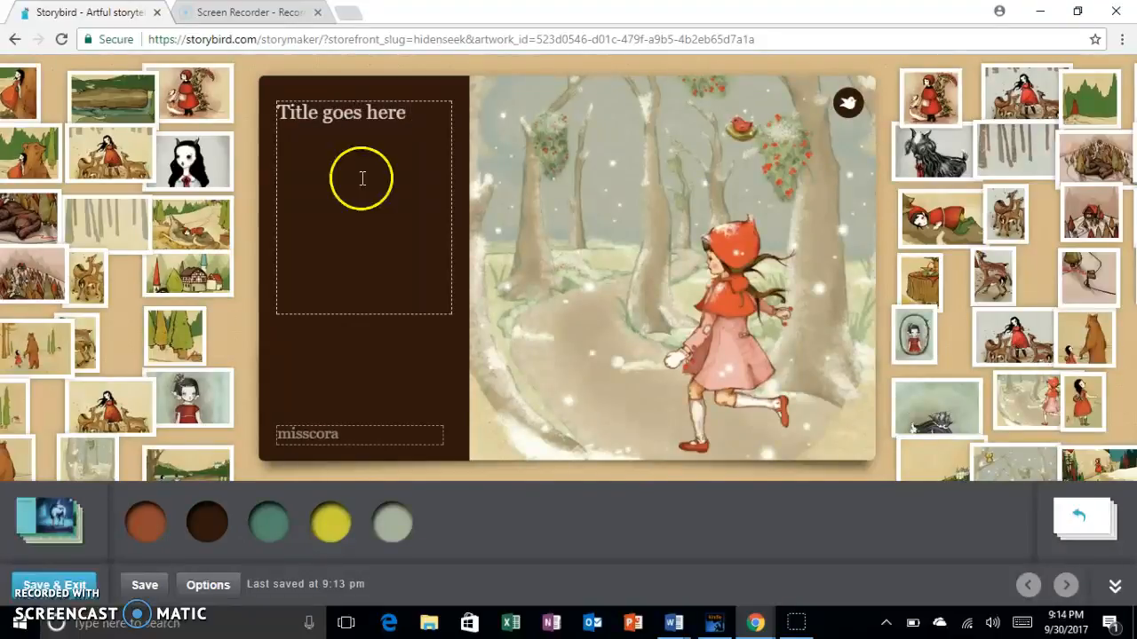
Replace the username on the cover's author line with the author's pen name.
{"action": "left_click_drag", "start_coordinate": [341, 433], "coordinate": [266, 434]}
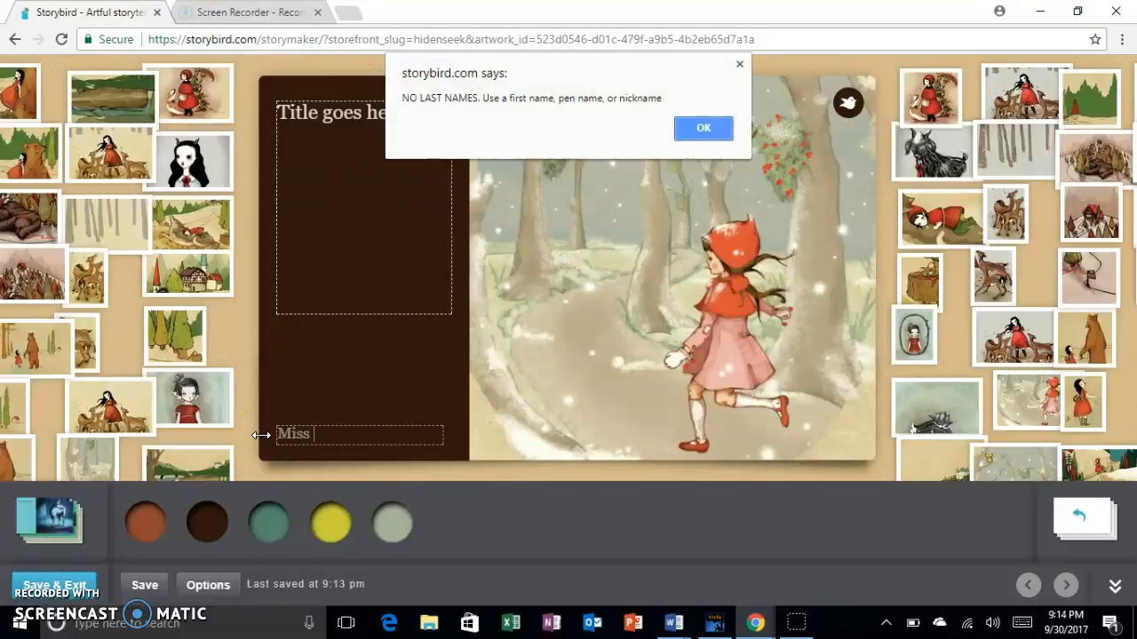
{"action": "left_click", "coordinate": [699, 132]}
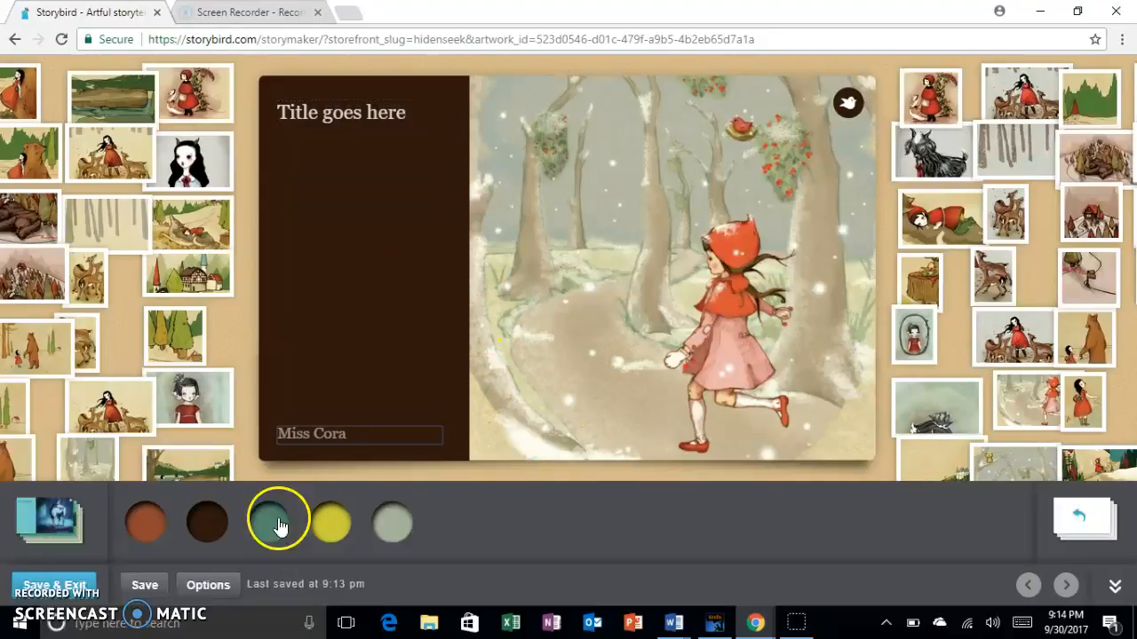
Try the Landscape style on the cover, and the Journal style with the blue pattern of white birds.
{"action": "left_click", "coordinate": [50, 519]}
{"action": "left_click", "coordinate": [535, 524]}
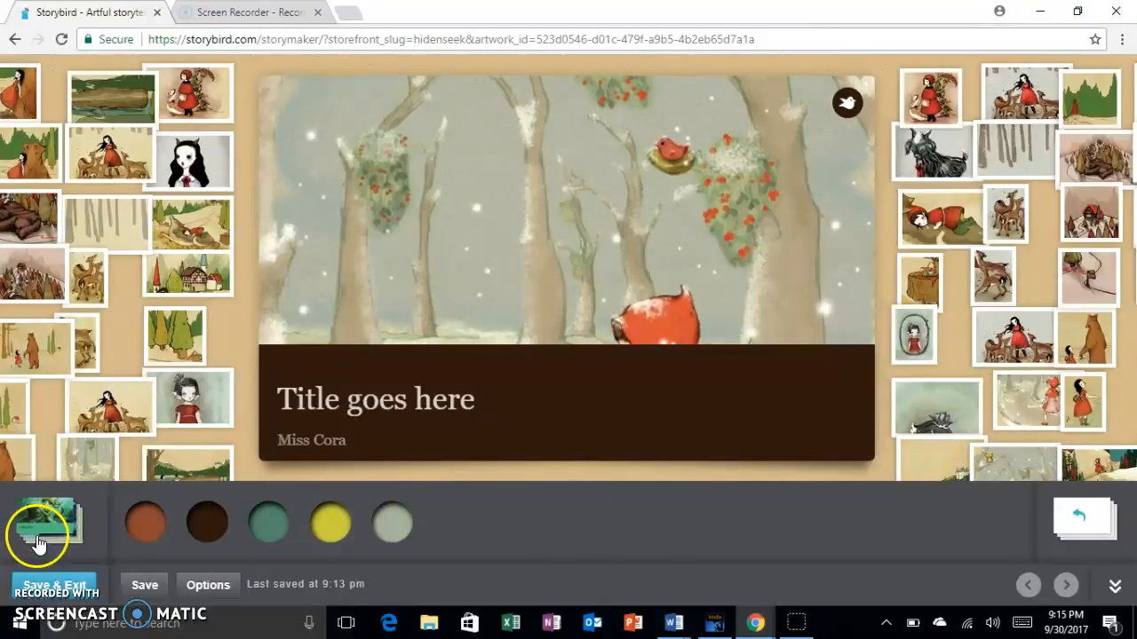
{"action": "left_click", "coordinate": [86, 529]}
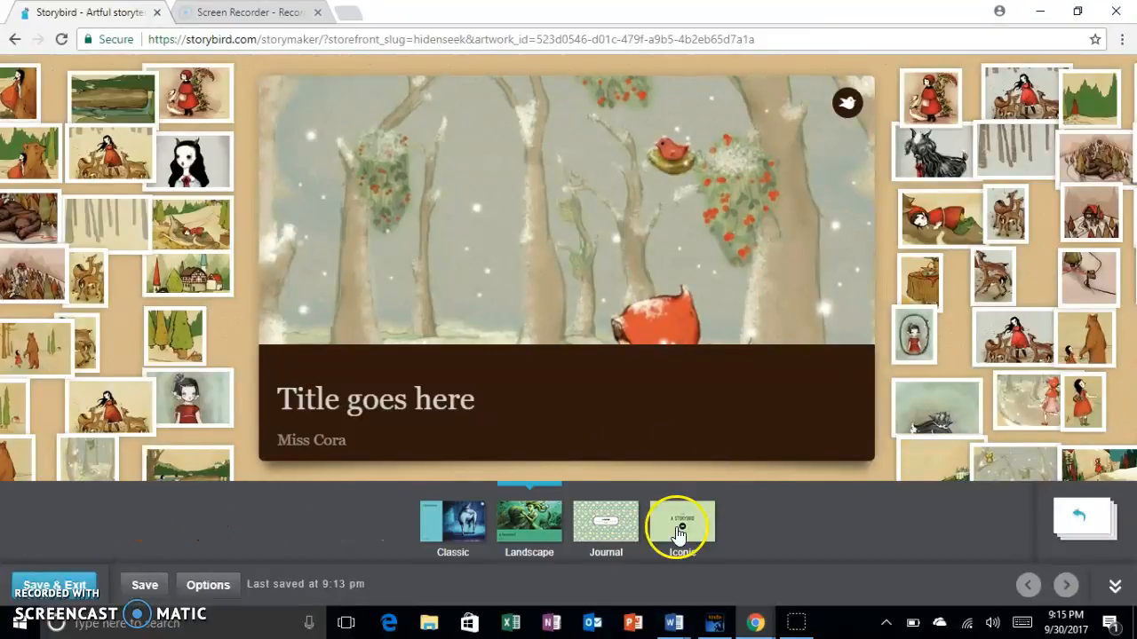
{"action": "left_click", "coordinate": [627, 528]}
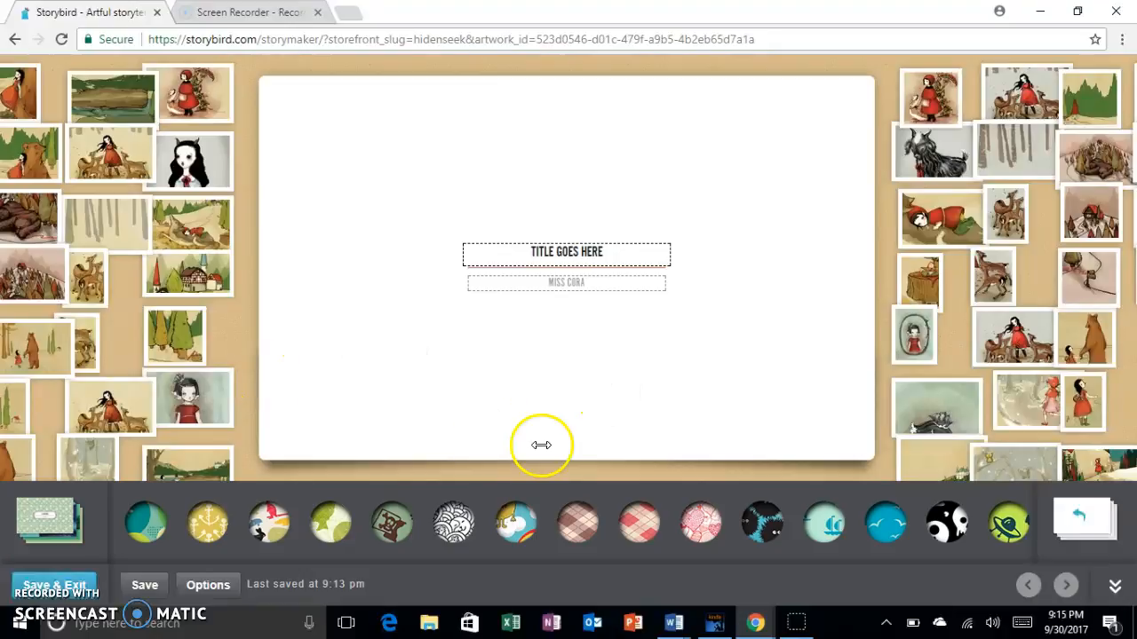
{"action": "left_click", "coordinate": [899, 534]}
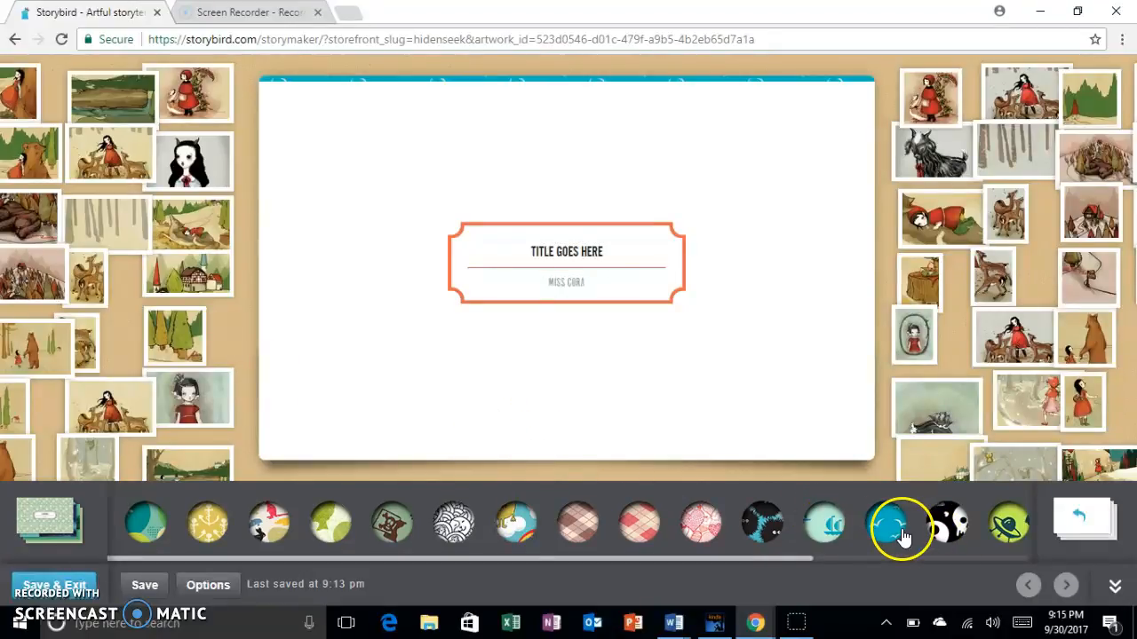
Apply the Iconic style to the cover and return to the book's page overview.
{"action": "left_click", "coordinate": [45, 499]}
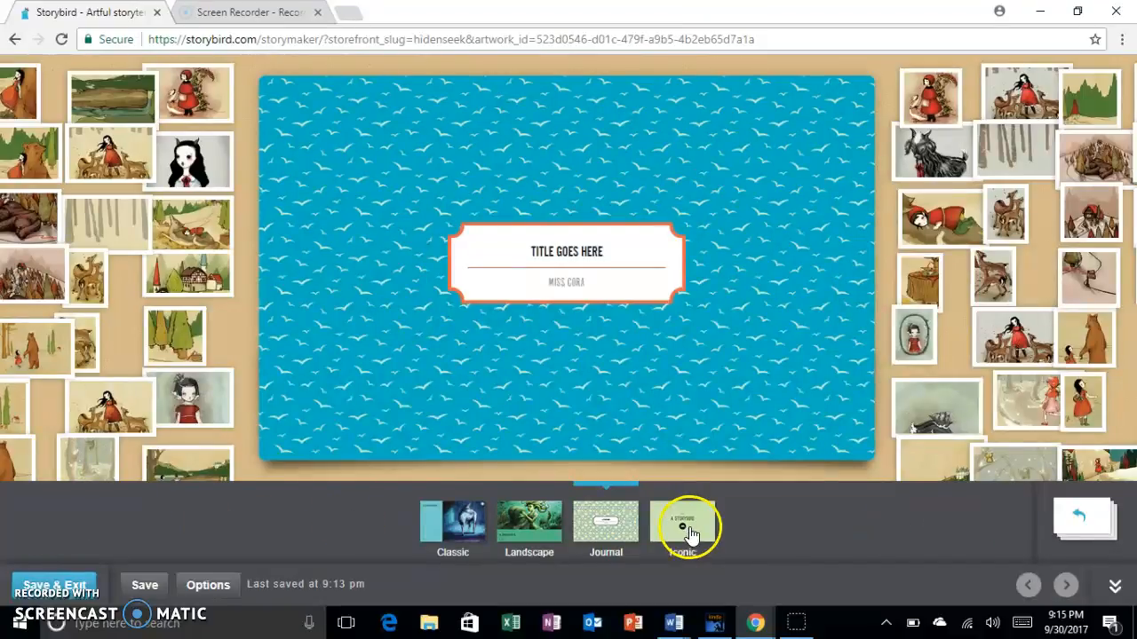
{"action": "left_click", "coordinate": [683, 528]}
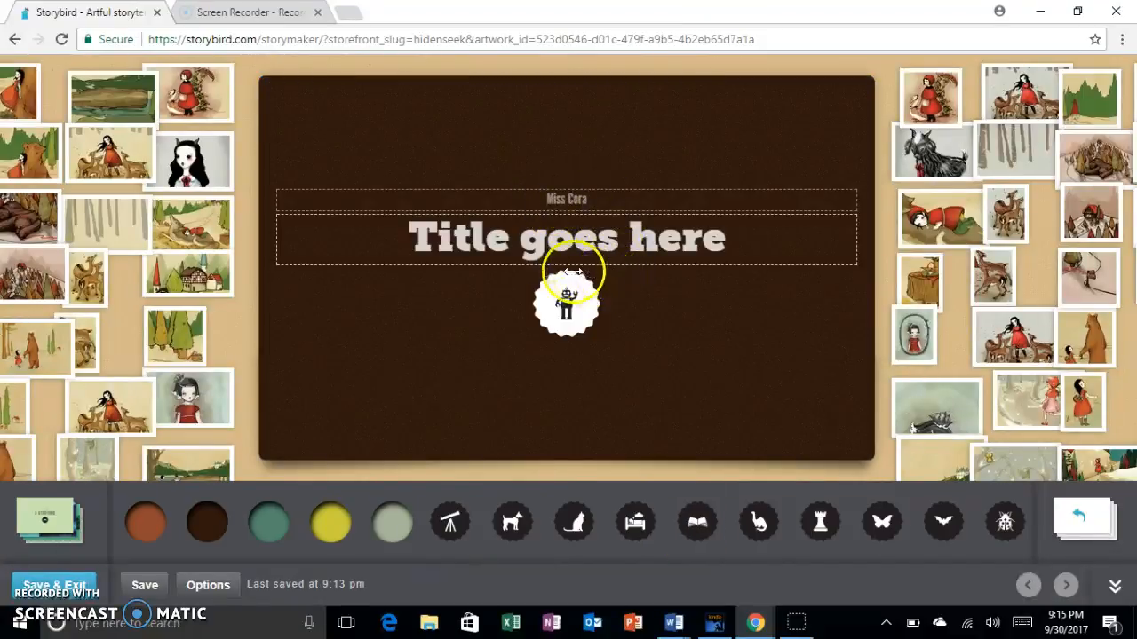
{"action": "left_click", "coordinate": [1082, 526]}
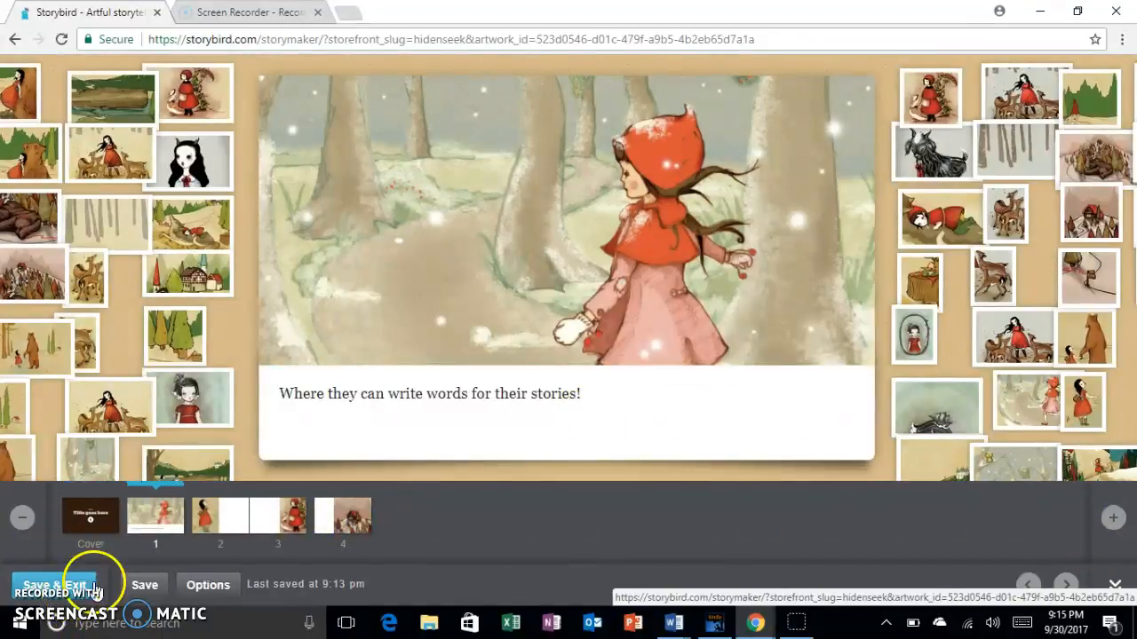
Open the book's collaborator invitation form and examine its class list, recipient and message fields.
{"action": "left_click", "coordinate": [207, 588]}
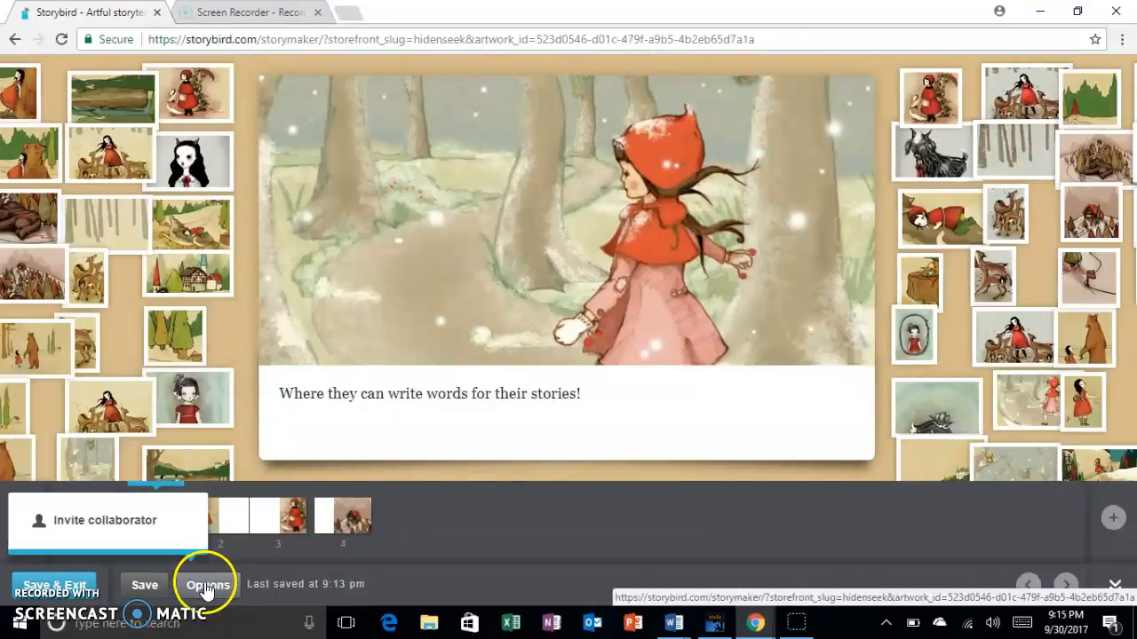
{"action": "left_click", "coordinate": [156, 524]}
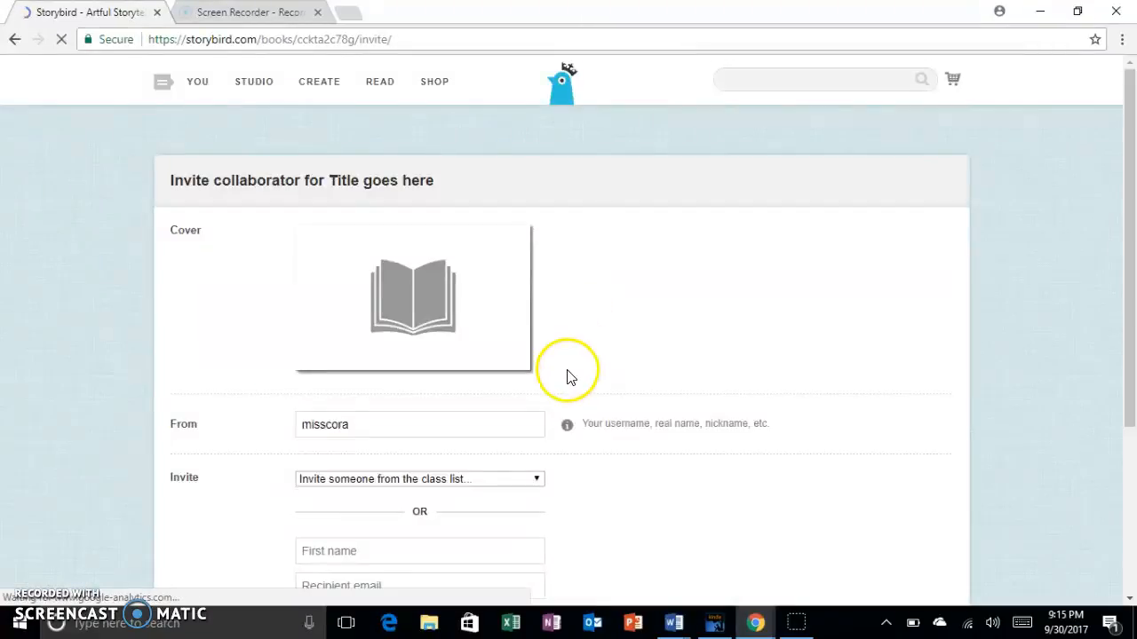
{"action": "left_click_drag", "start_coordinate": [1126, 160], "coordinate": [1133, 346]}
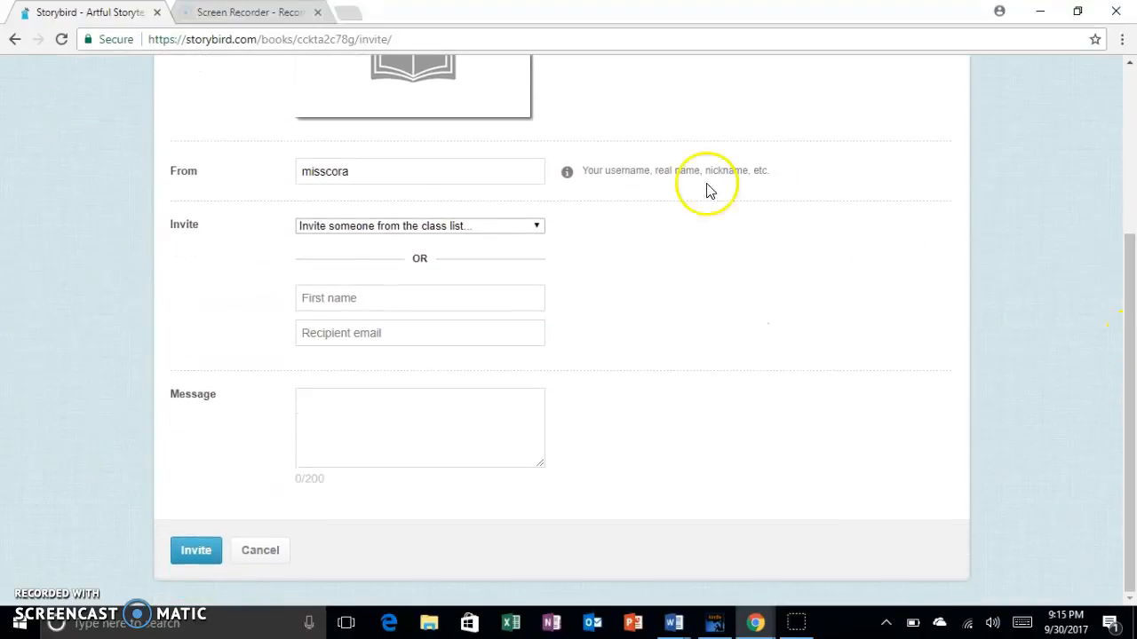
{"action": "left_click", "coordinate": [523, 236]}
{"action": "left_click", "coordinate": [523, 235]}
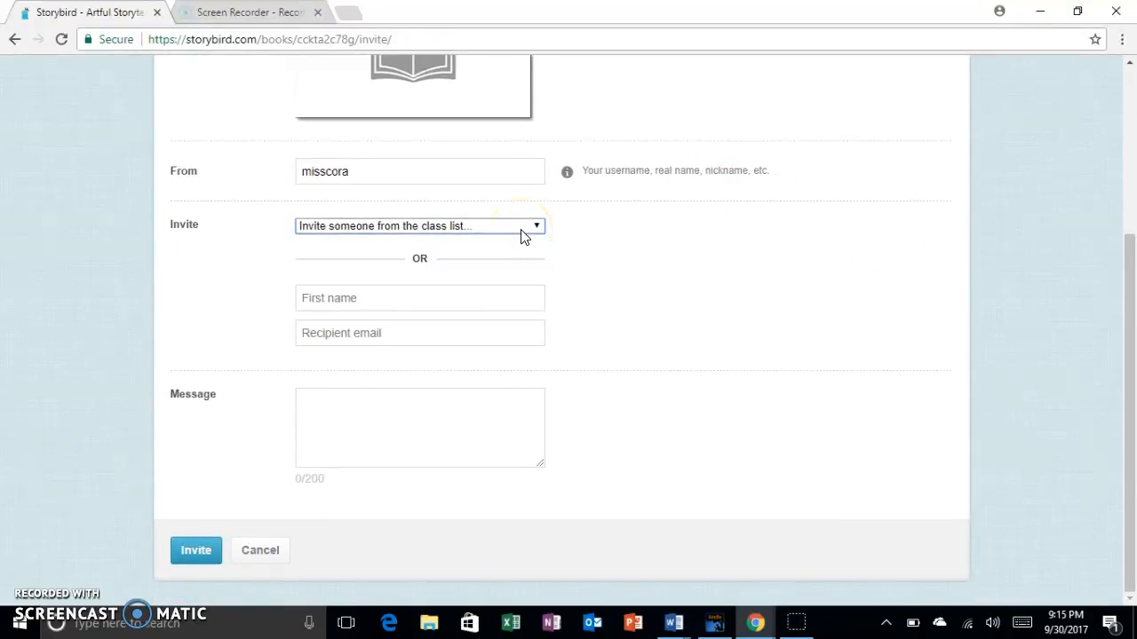
{"action": "left_click_drag", "start_coordinate": [1116, 381], "coordinate": [1083, 100]}
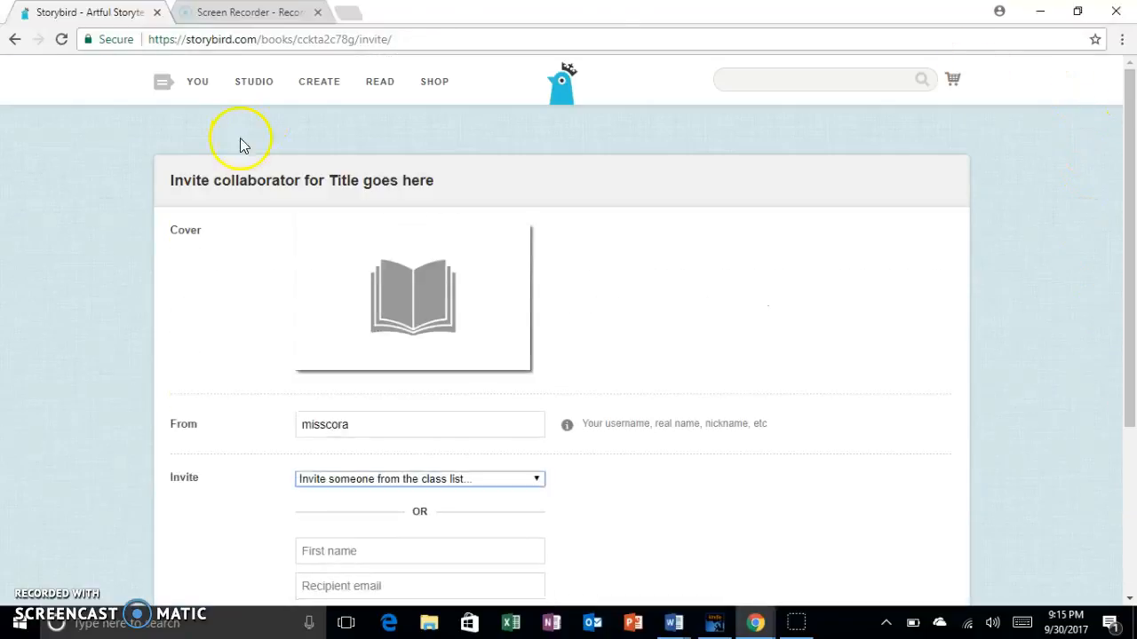
View the account's Bookshelf and the Your Stuff dashboard with its unpublished books.
{"action": "left_click", "coordinate": [192, 82]}
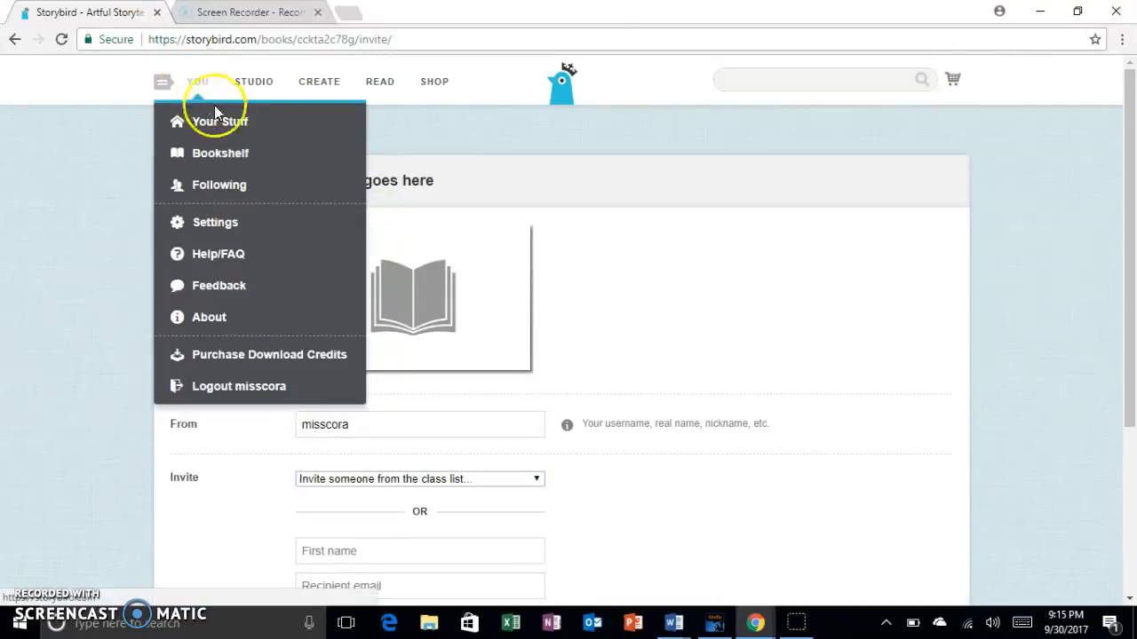
{"action": "left_click", "coordinate": [227, 153]}
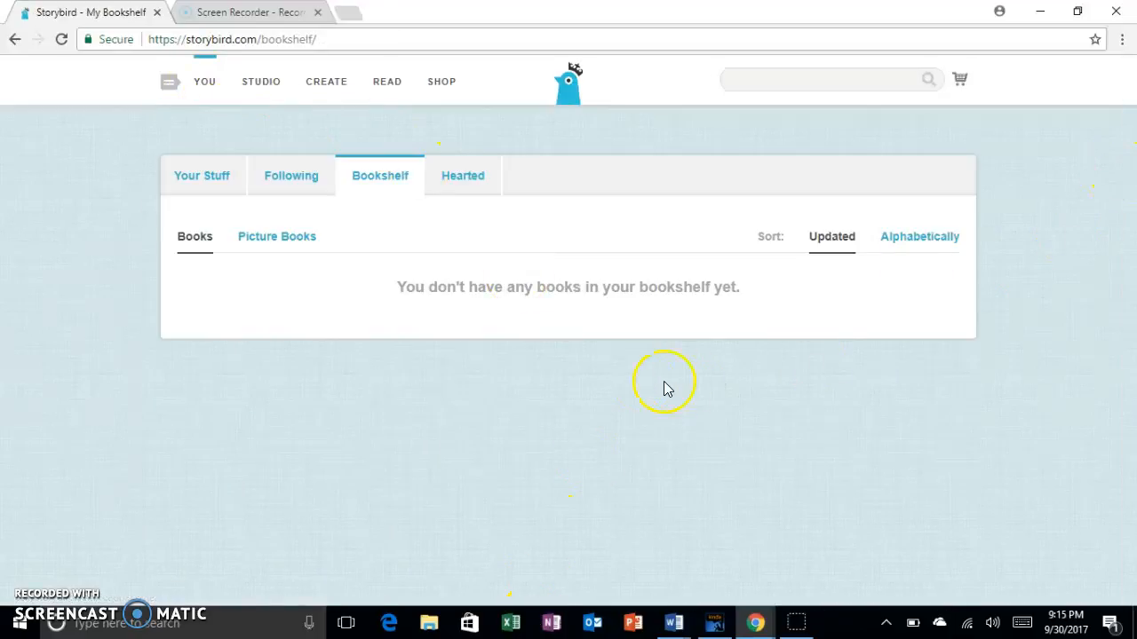
{"action": "left_click", "coordinate": [227, 194]}
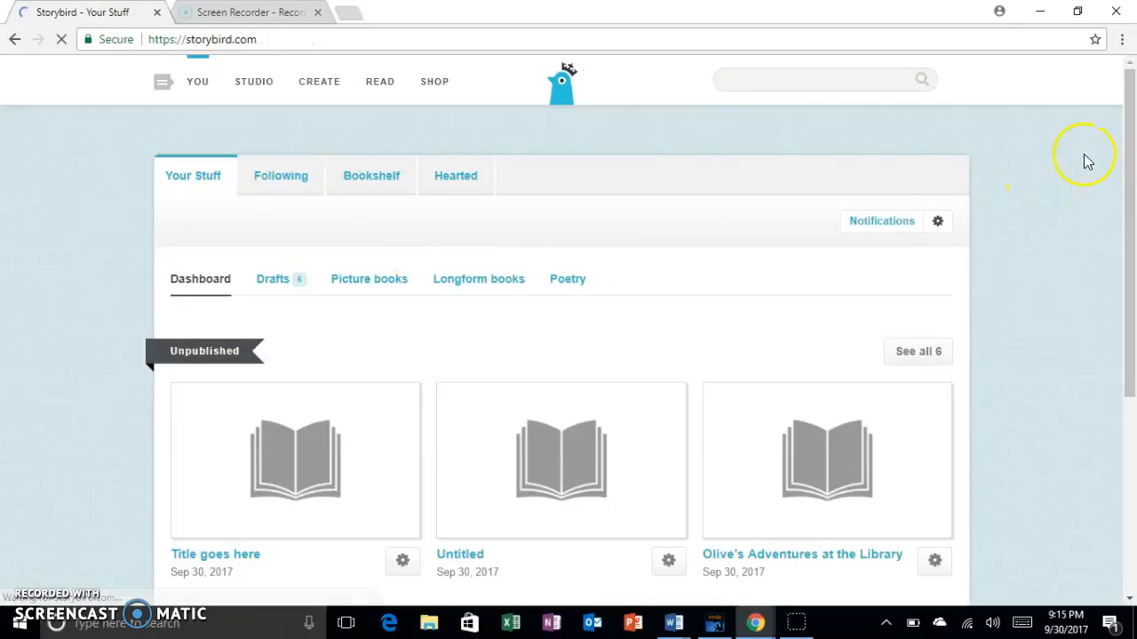
Open the Read section and look through the public stories and browsing categories.
{"action": "left_click_drag", "start_coordinate": [1124, 119], "coordinate": [1096, 96]}
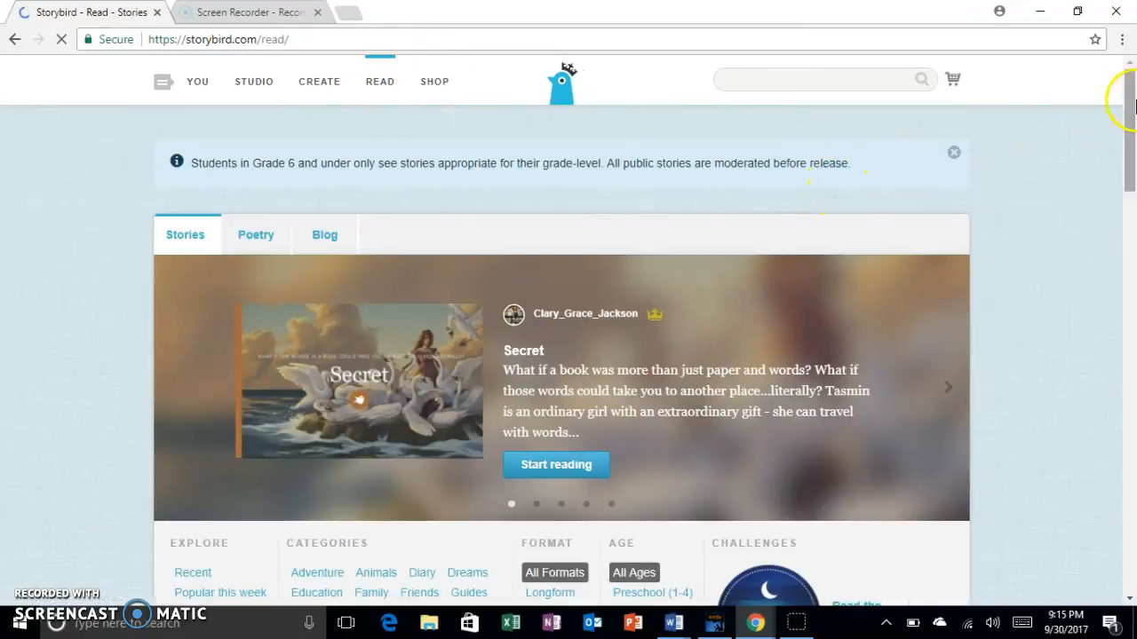
{"action": "mouse_move", "coordinate": [1132, 84]}
{"action": "left_mouse_down"}
{"action": "mouse_move", "coordinate": [1134, 410]}
{"action": "mouse_move", "coordinate": [1126, 80]}
{"action": "left_mouse_up"}
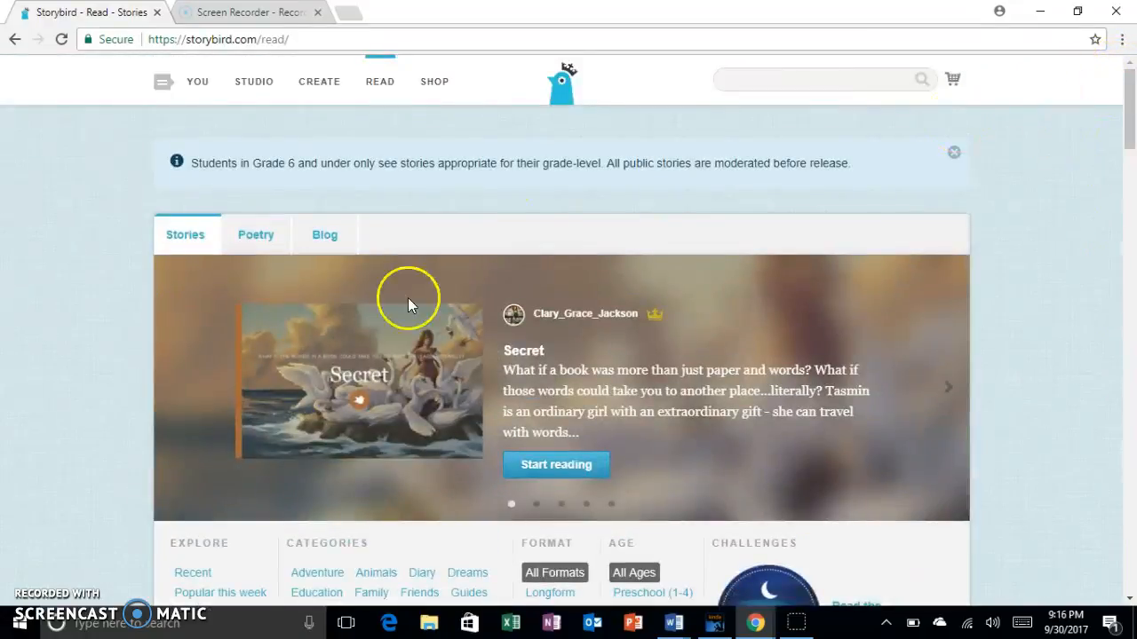